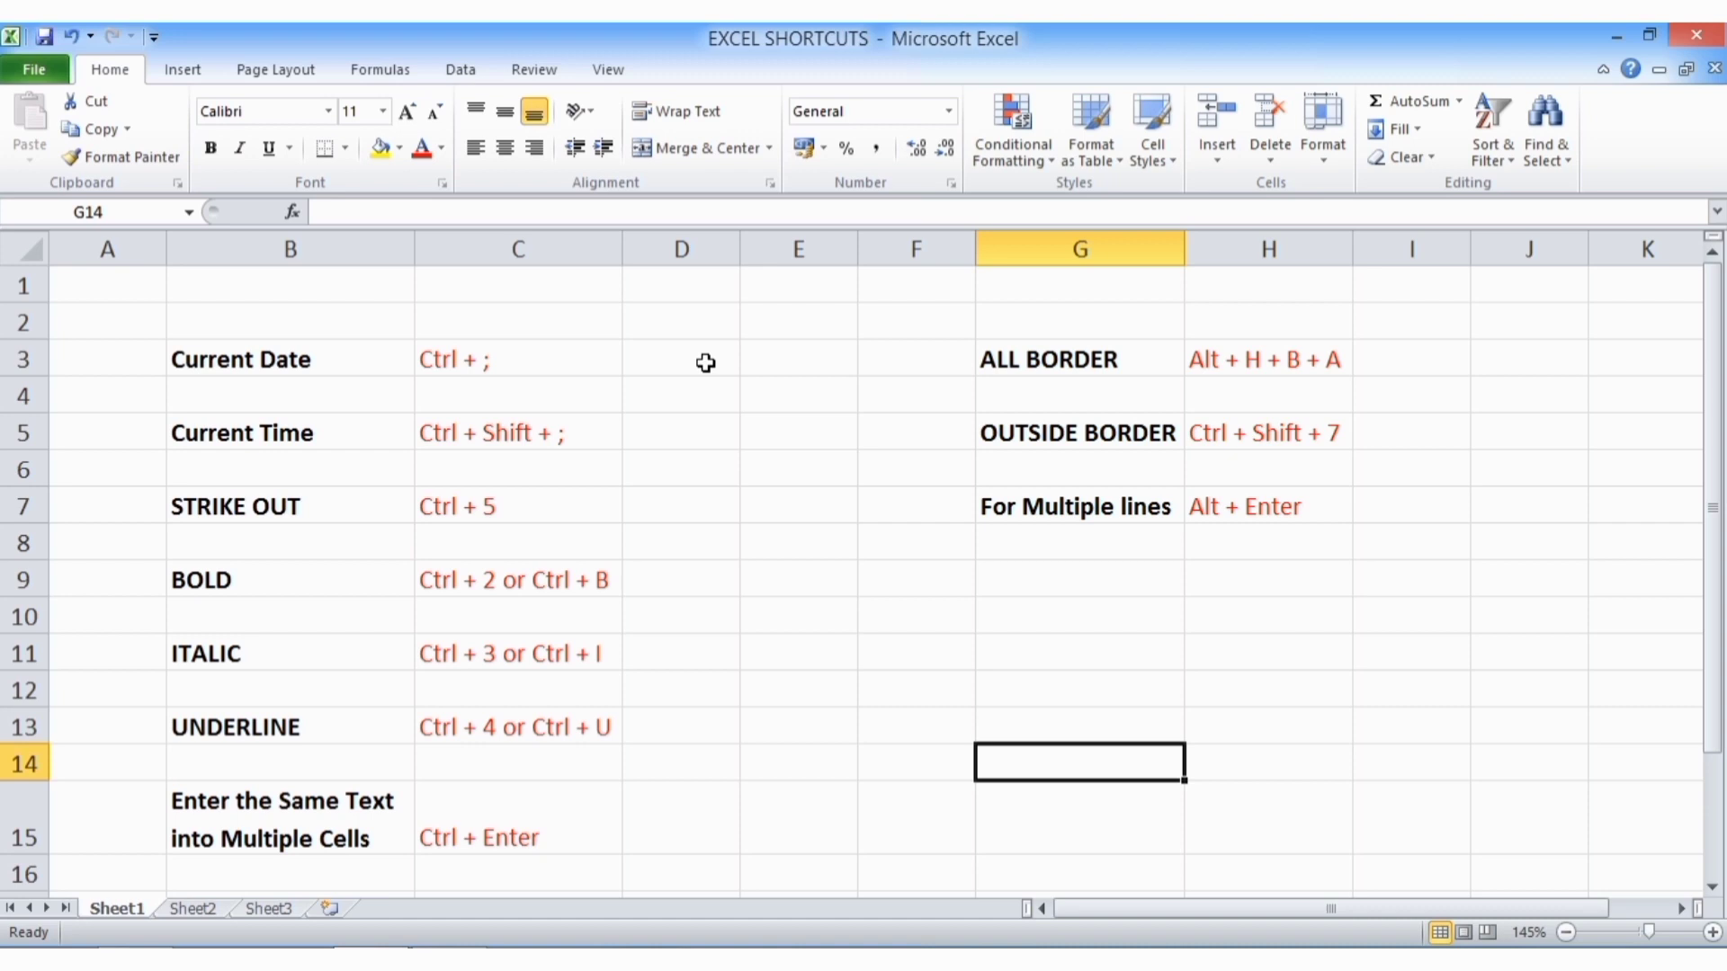
# Insert today's date as a static value in cell D3, beside the Current Date shortcut.
pyautogui.click(705, 362)
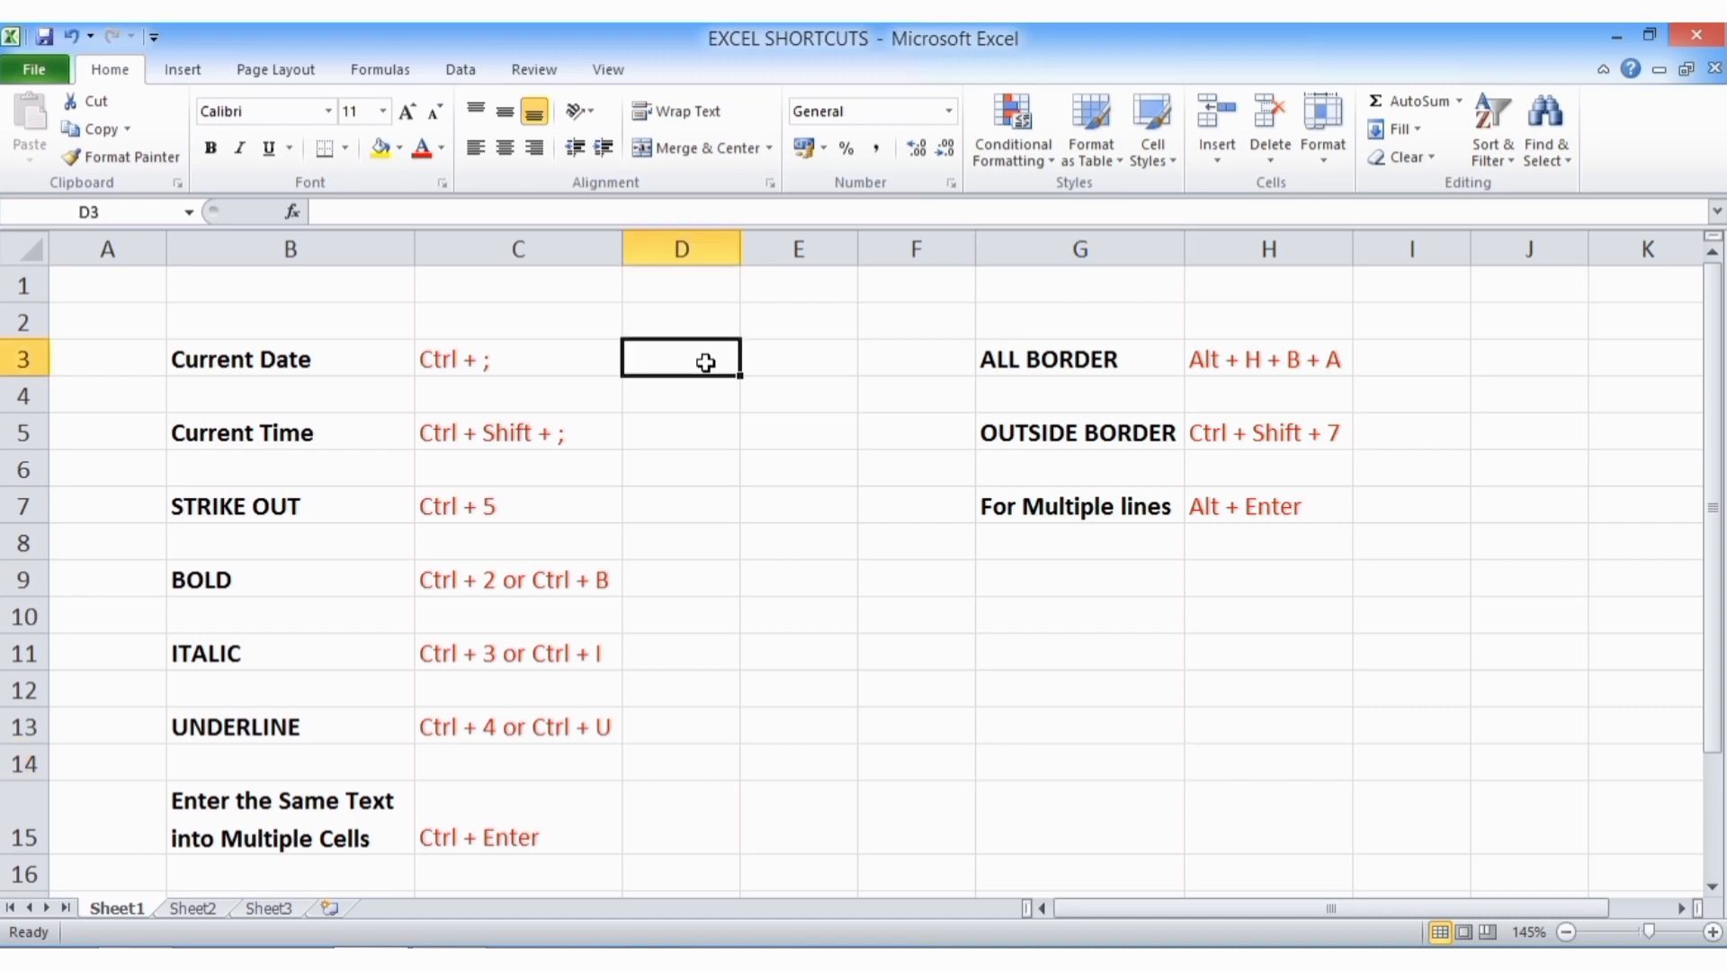
pyautogui.hotkey('ctrl', ';')
pyautogui.press('Return')
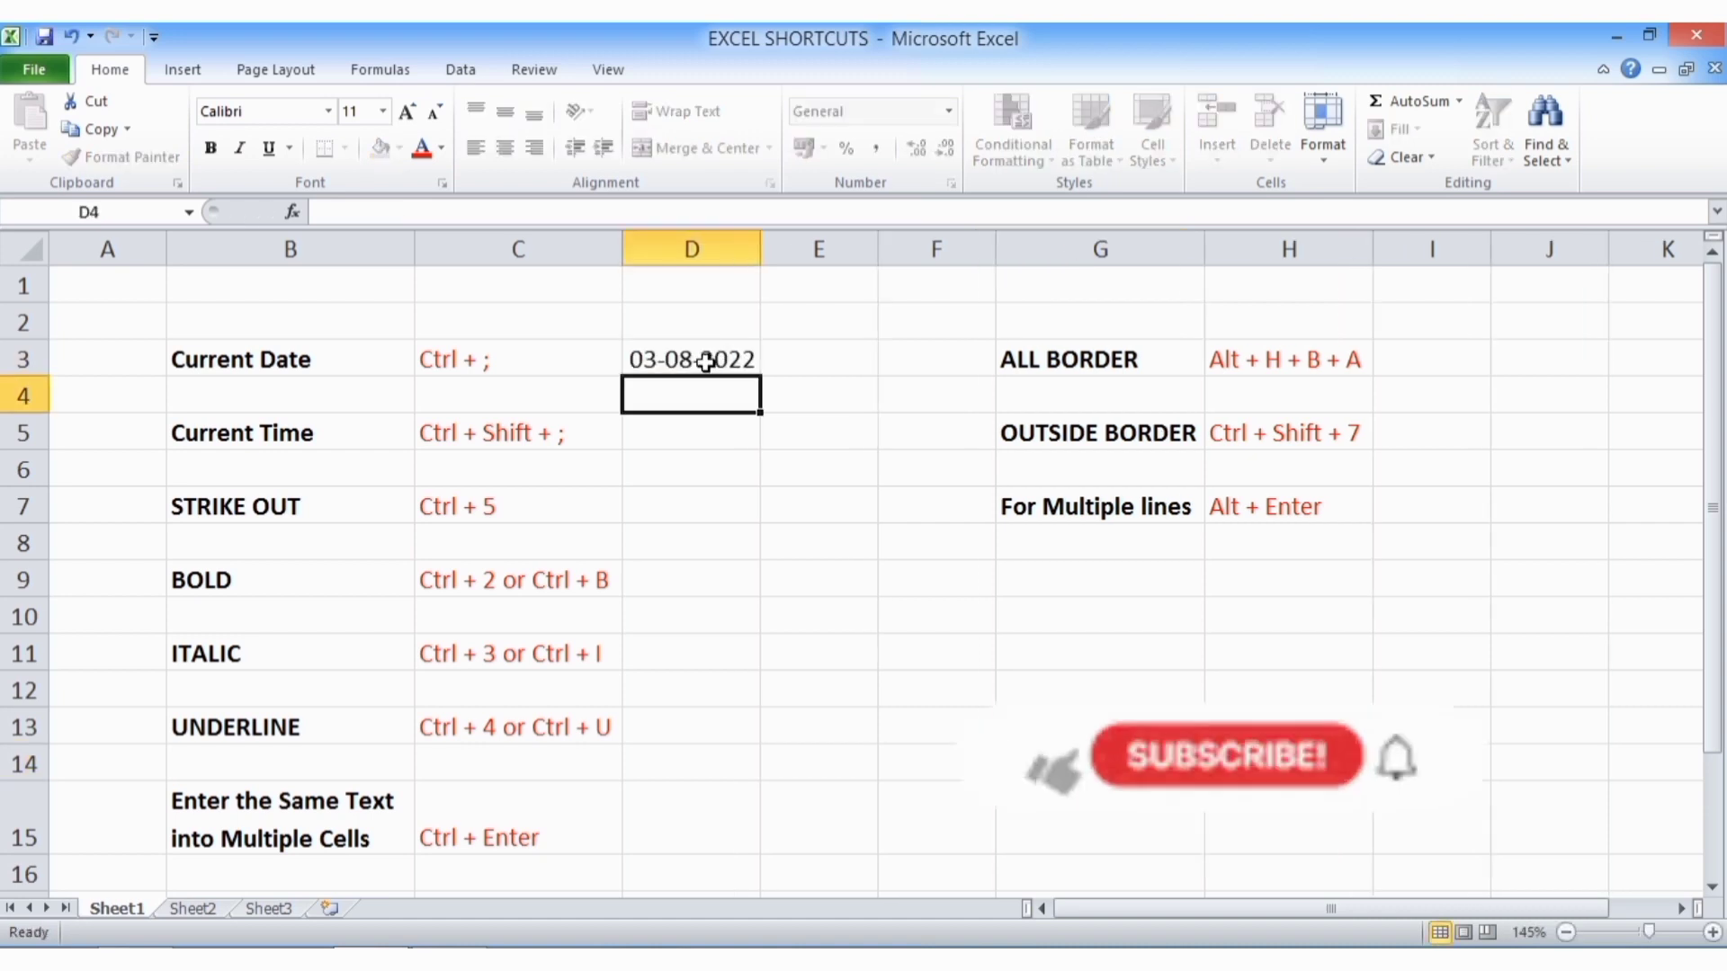
pyautogui.click(706, 363)
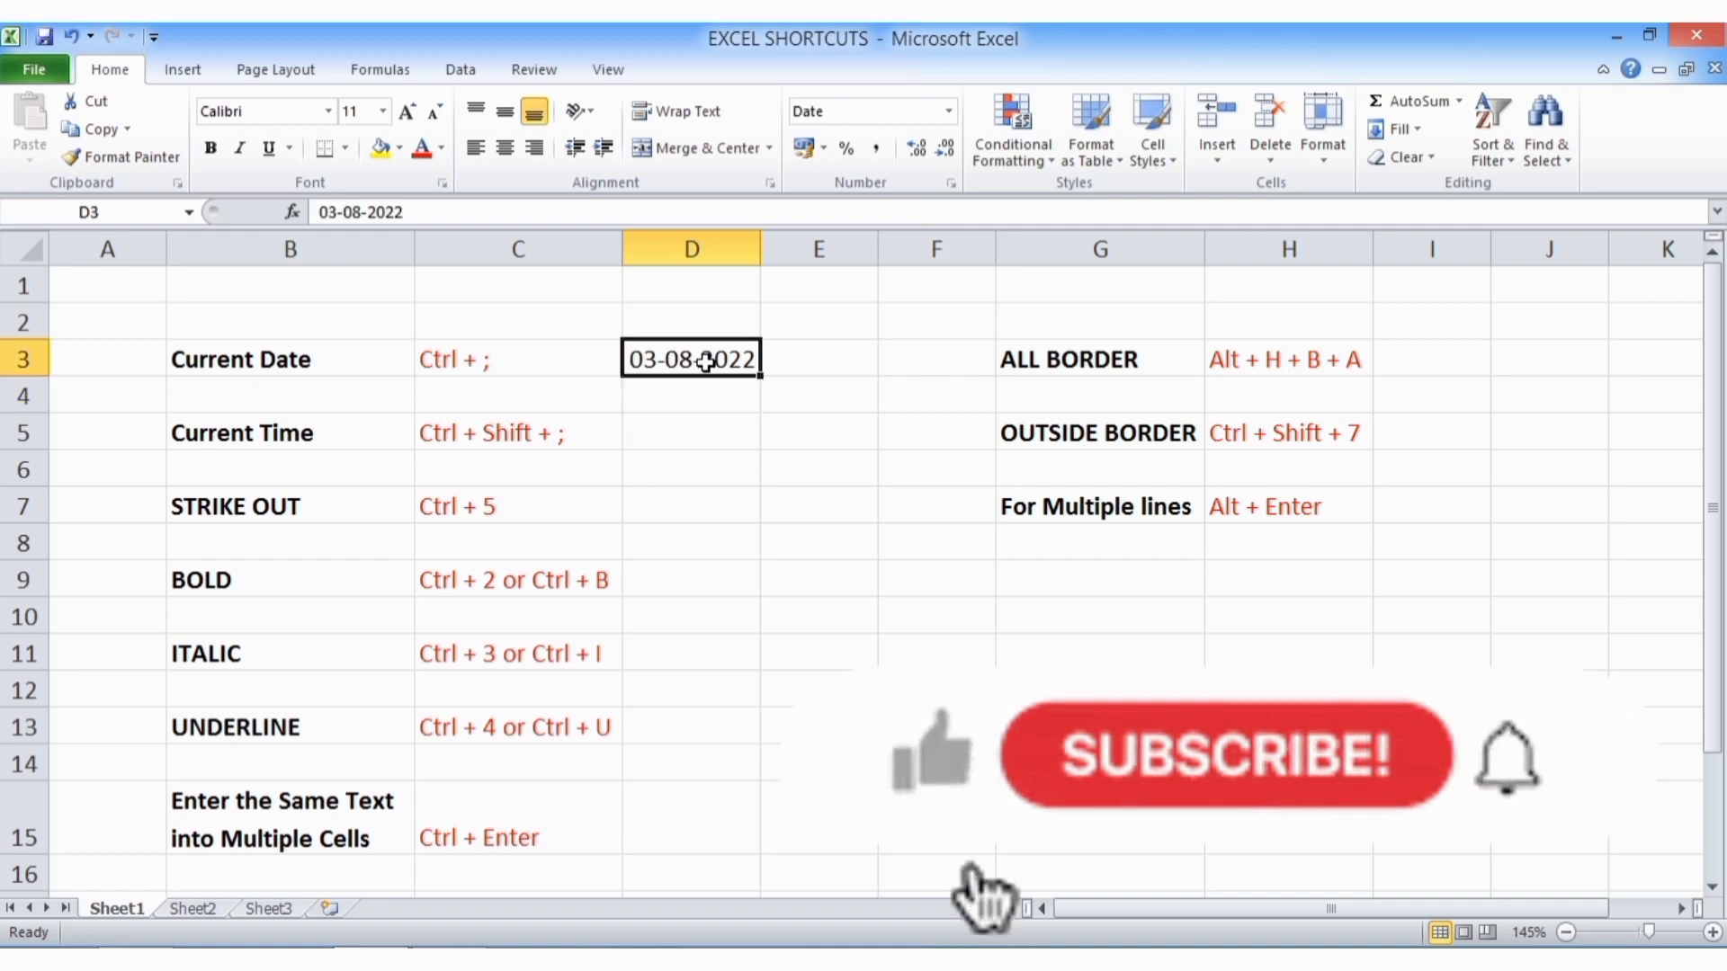
# Insert the current time as a static value in cell D5, beside the Current Time shortcut.
pyautogui.click(708, 429)
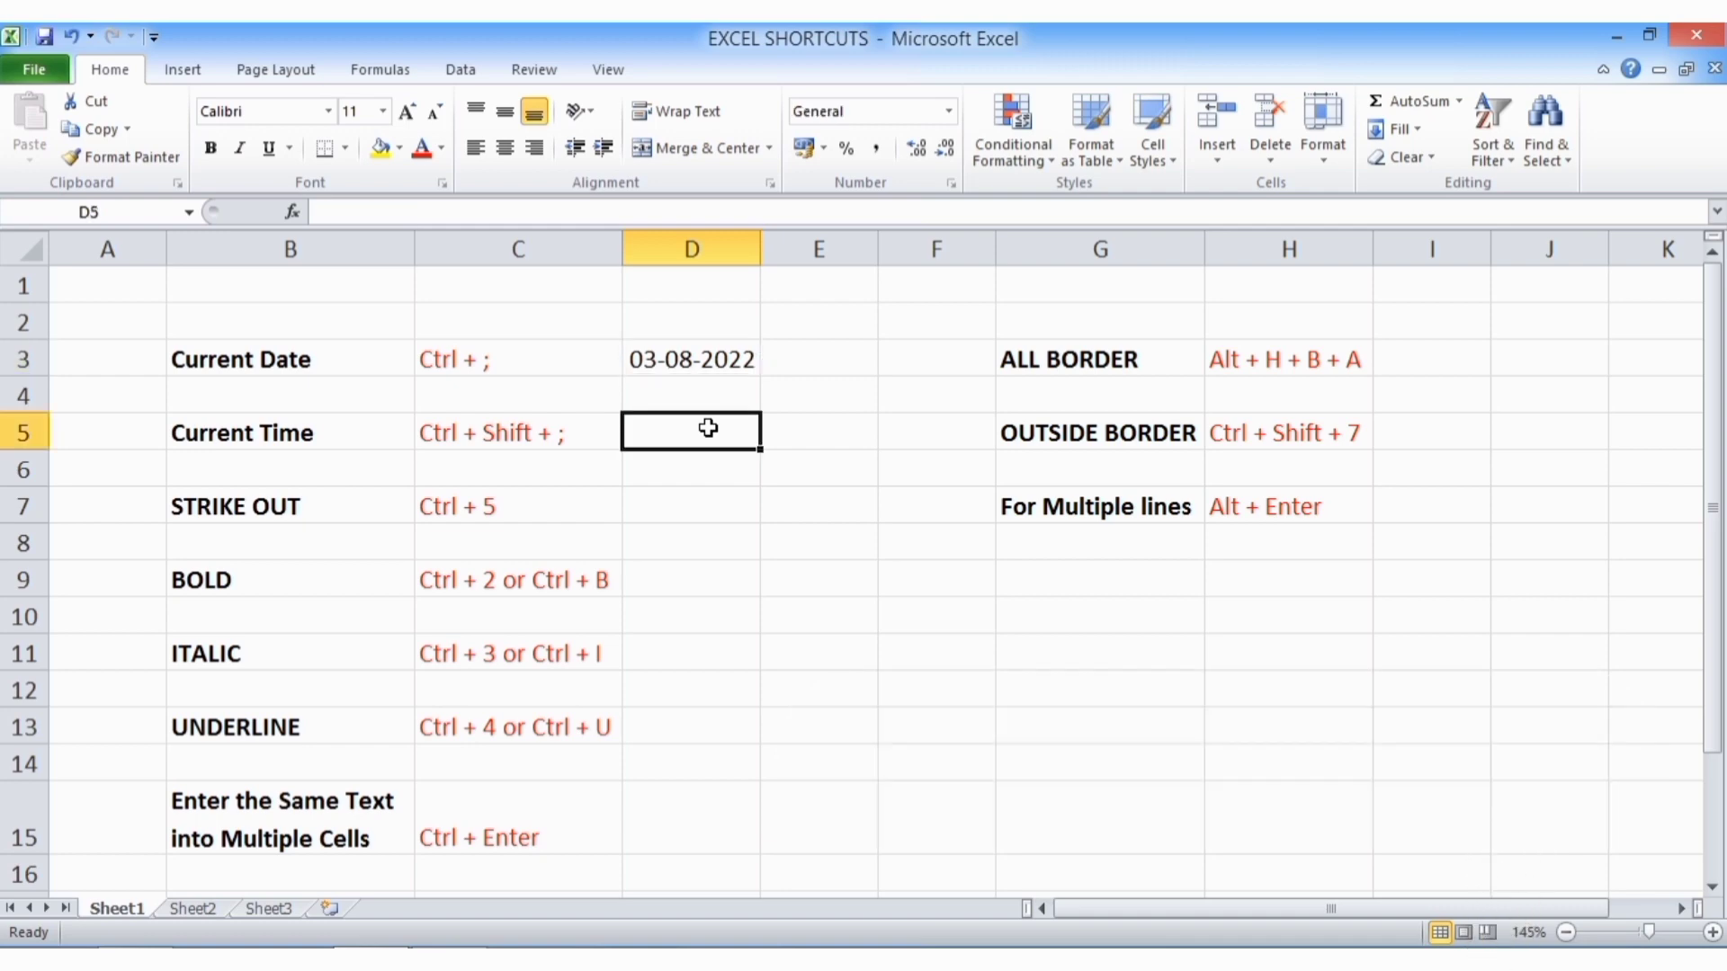
pyautogui.hotkey('ctrl', 'shift', ';')
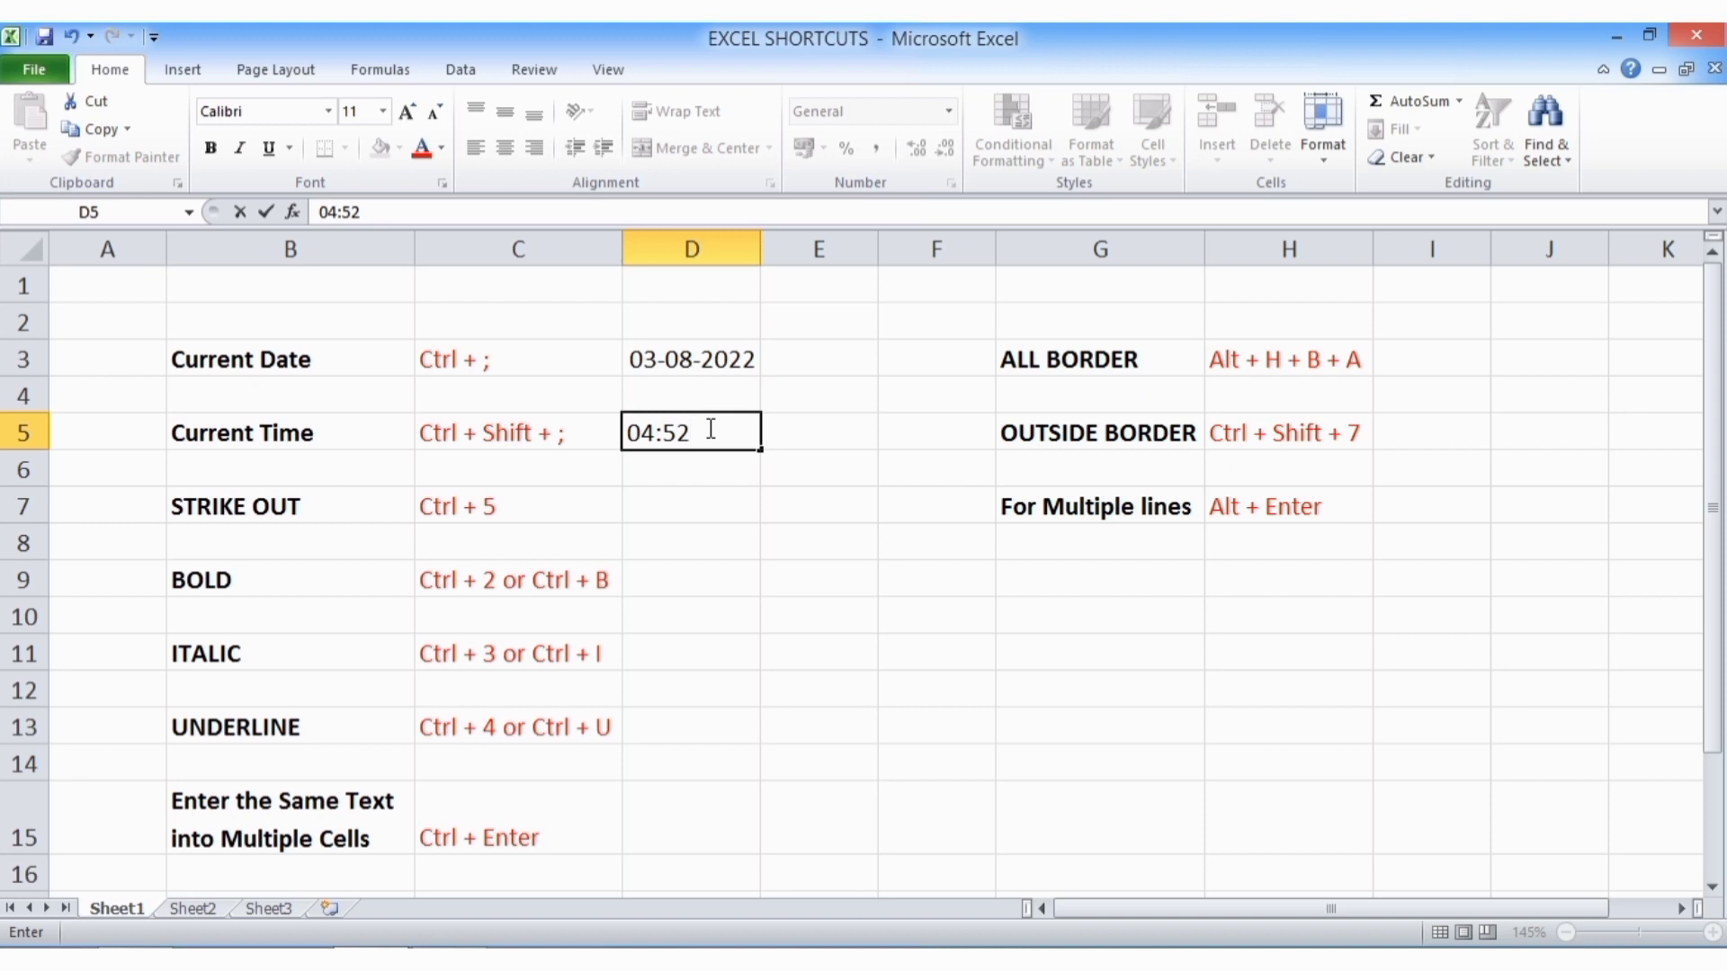
pyautogui.press('Return')
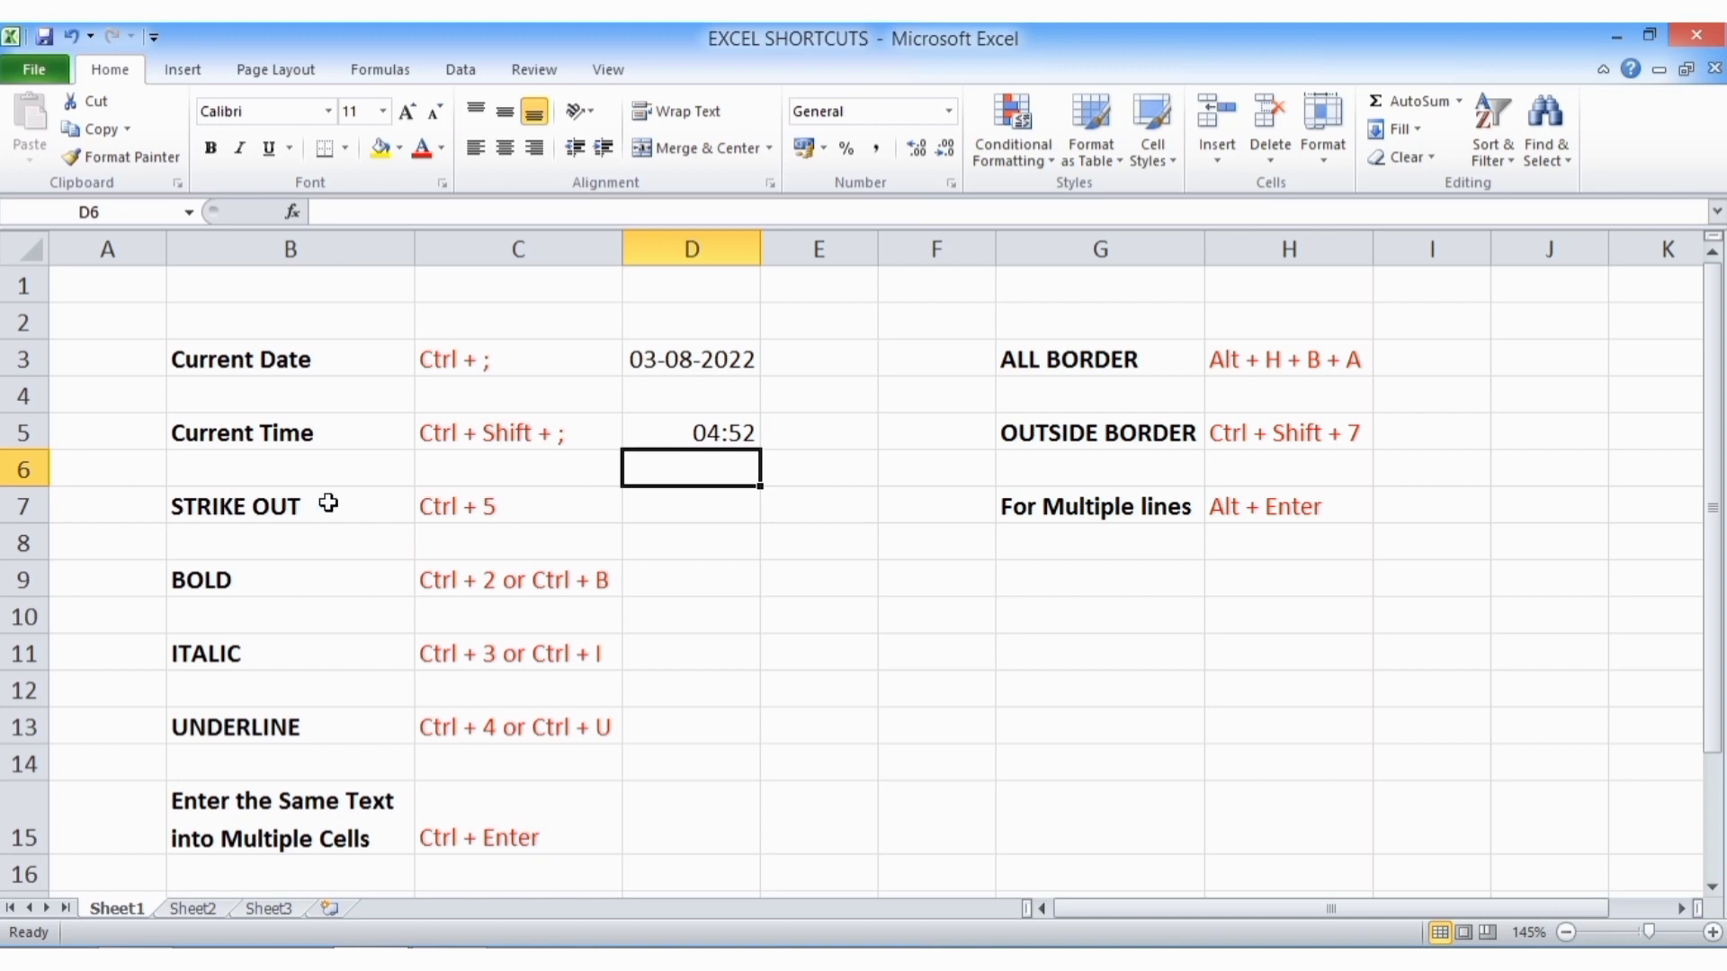
# Enter "Ms Excel" in cell D7 and apply strikethrough formatting to it.
pyautogui.click(677, 513)
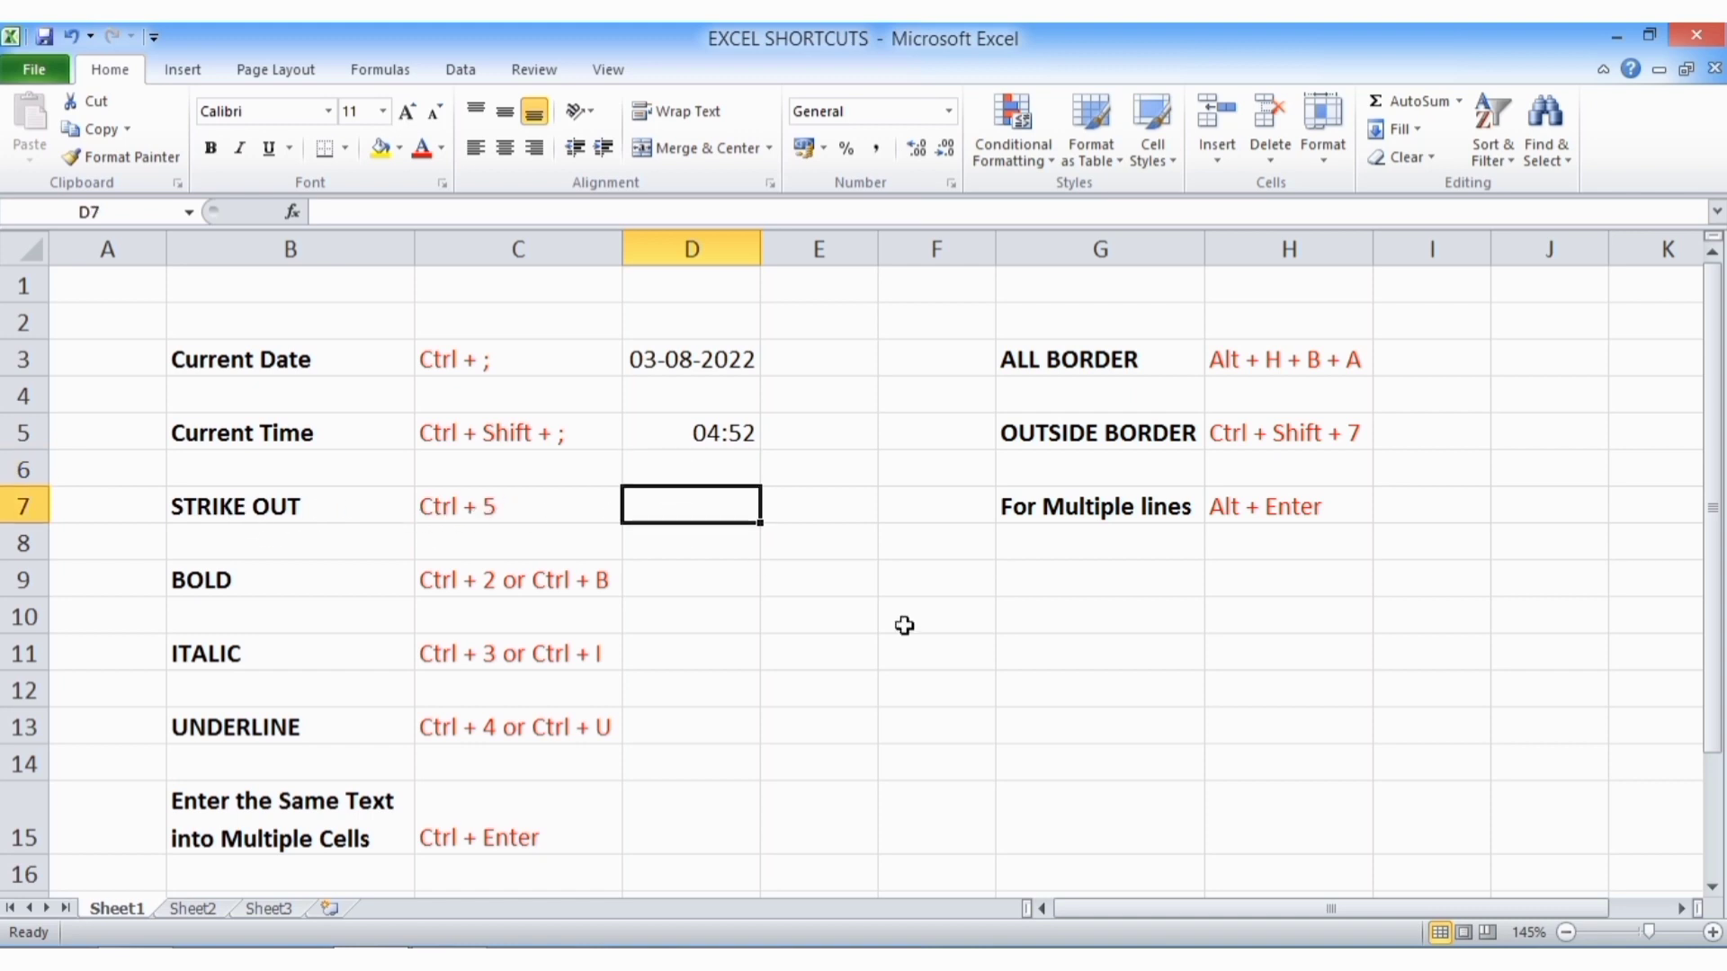
pyautogui.write('m')
pyautogui.press('BackSpace')
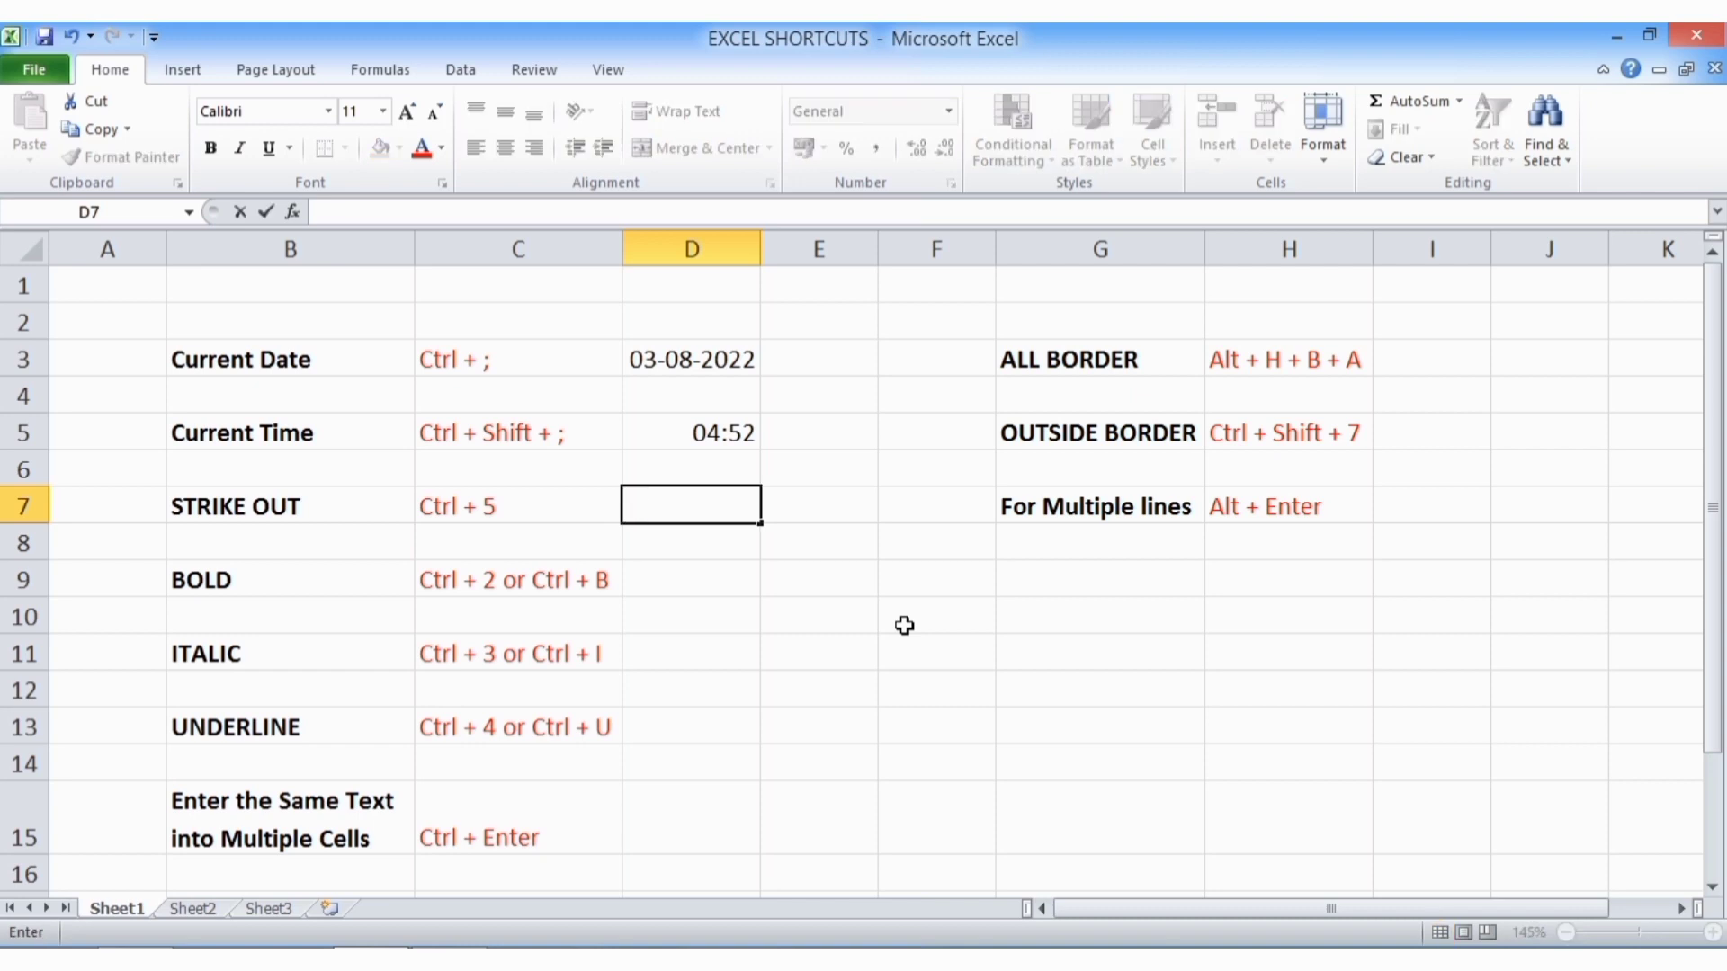
pyautogui.write('Ms Excel')
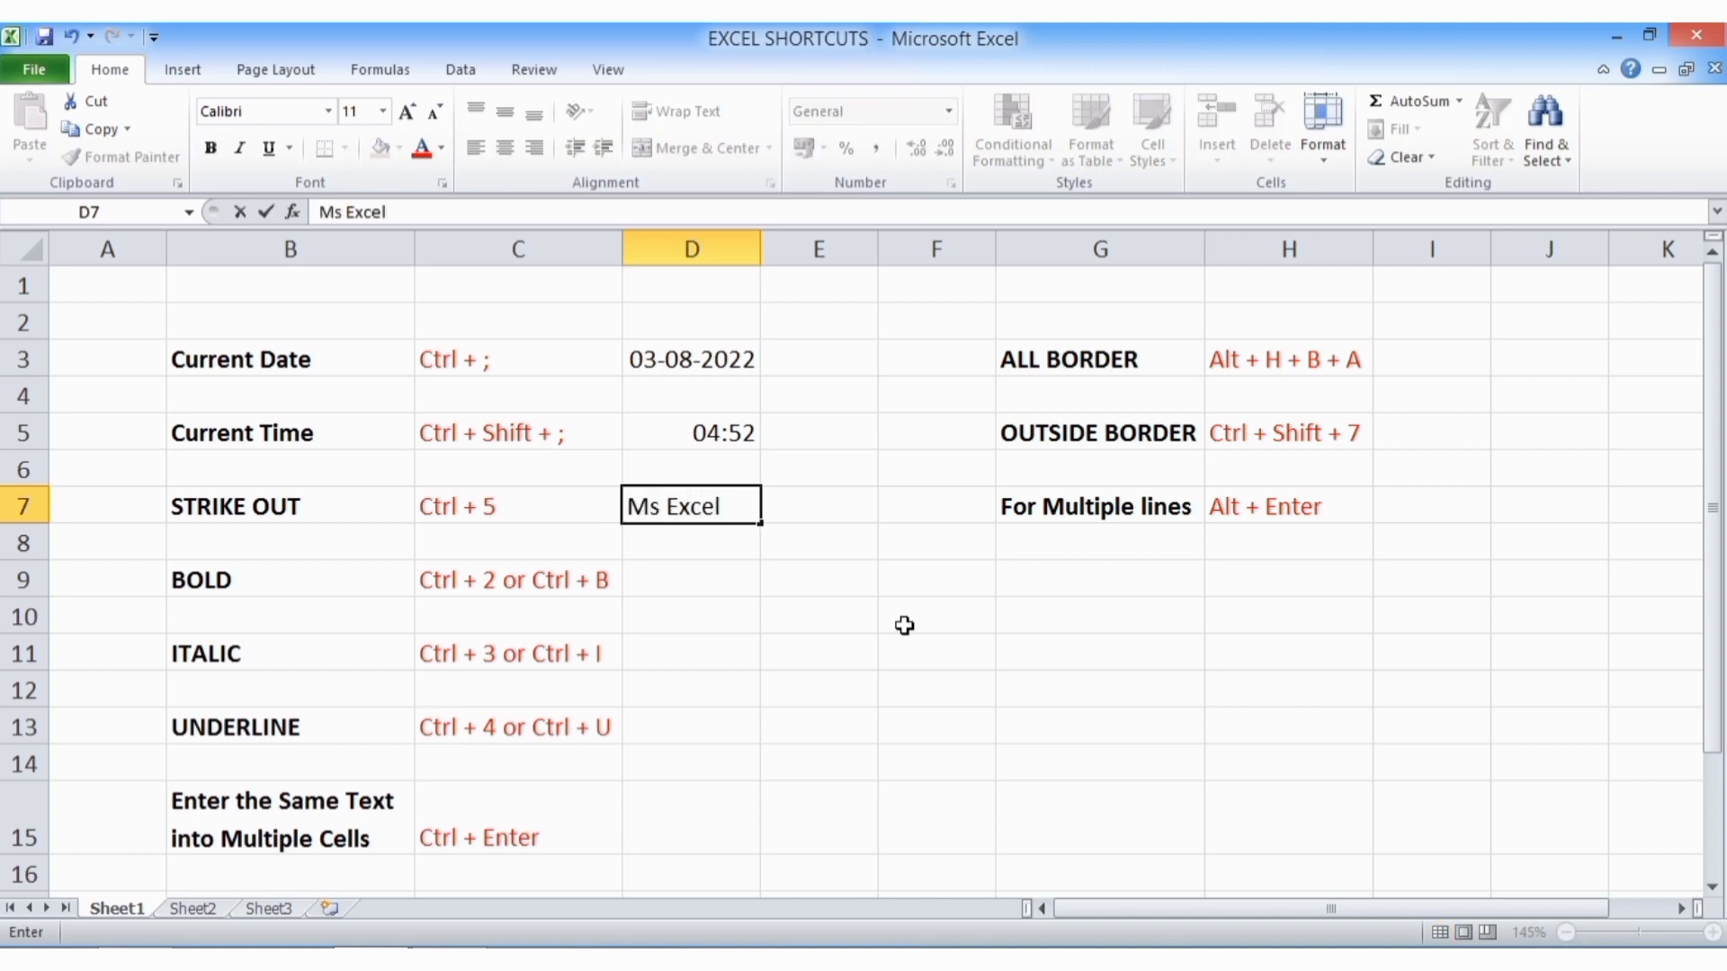
pyautogui.press('Return')
pyautogui.press('Up')
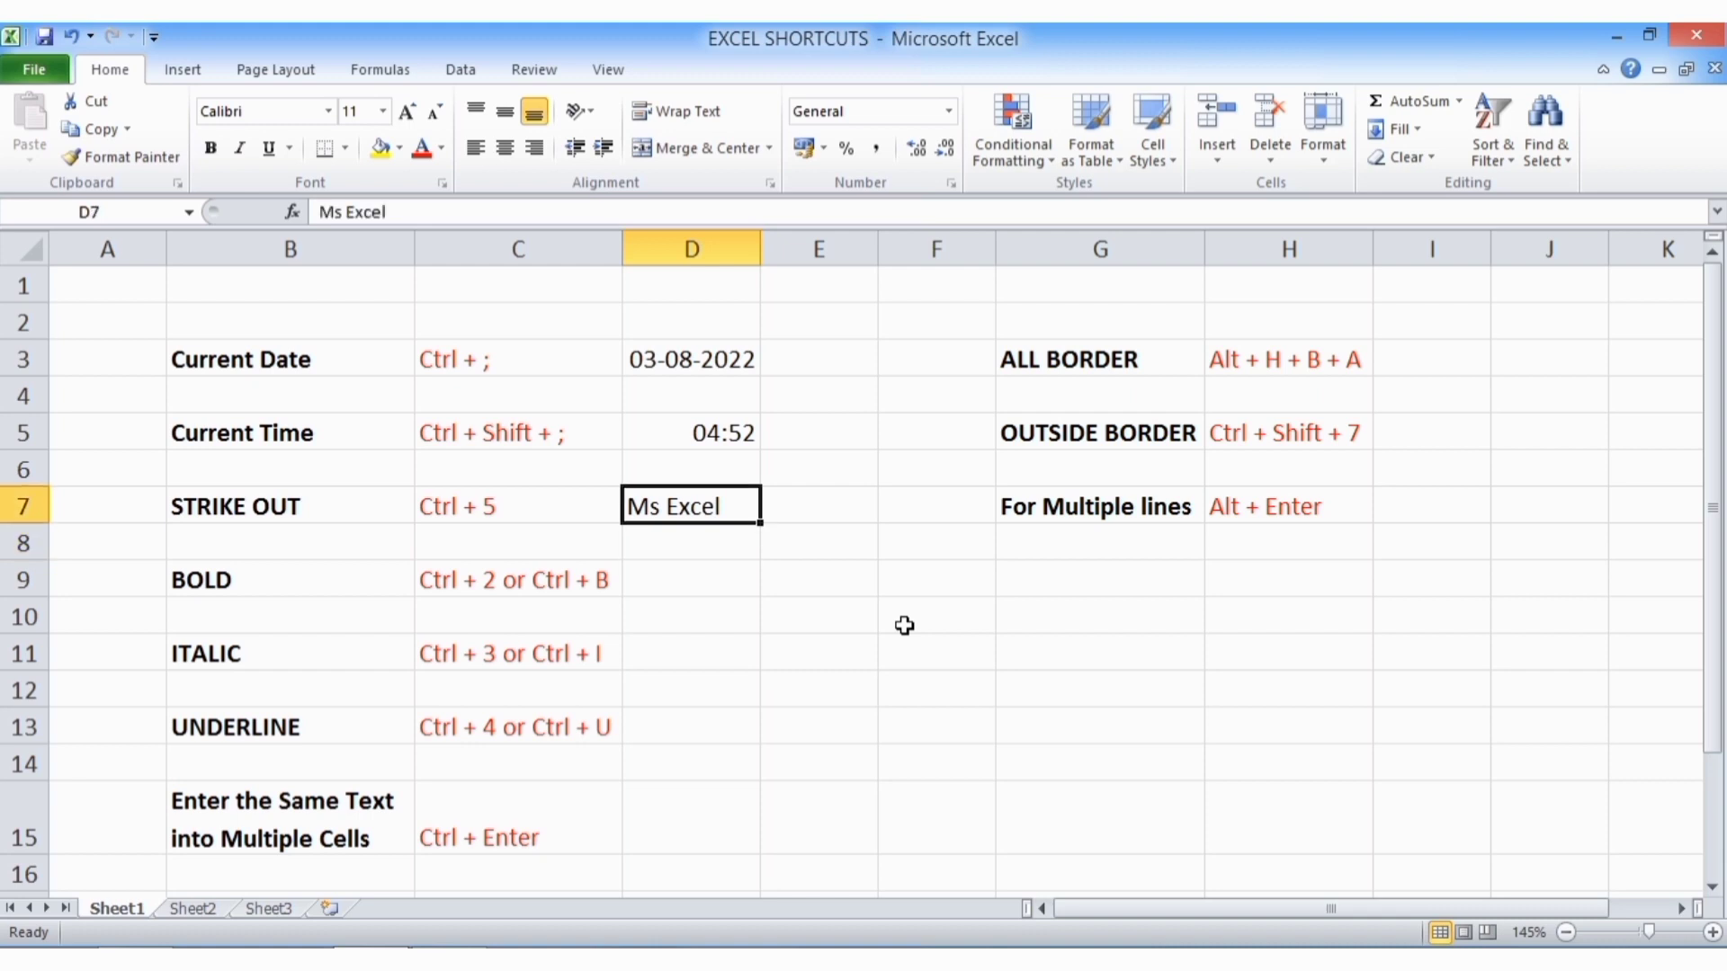
pyautogui.hotkey('ctrl', '5')
pyautogui.press('Down')
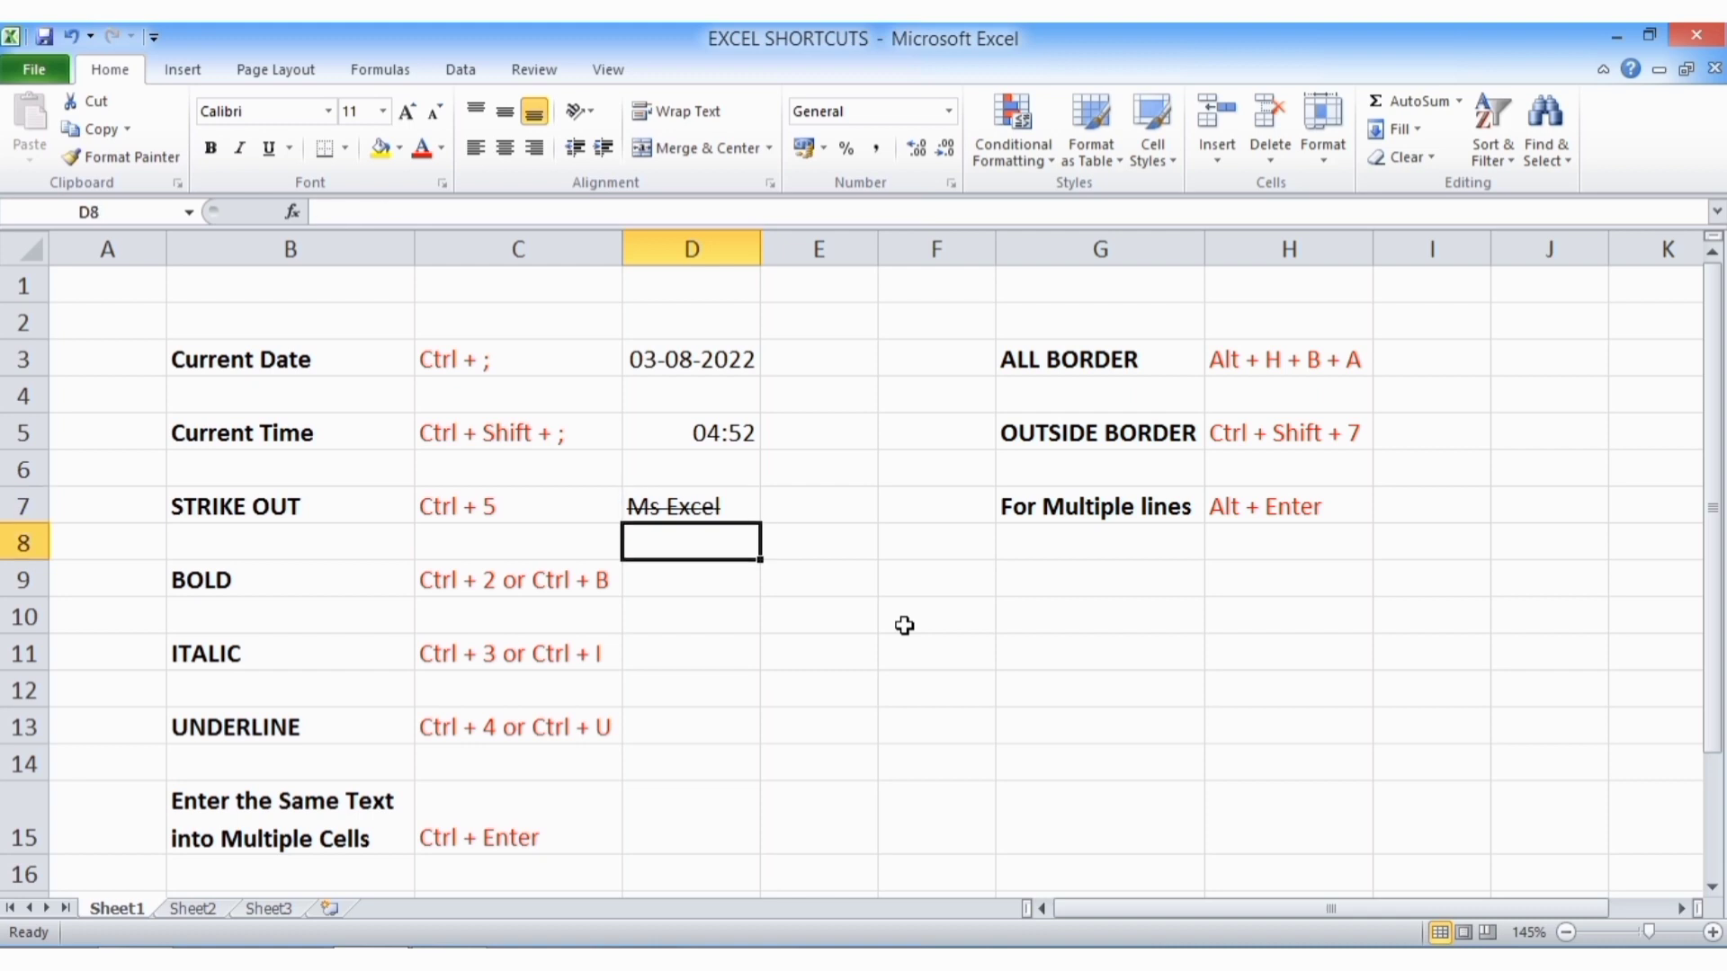
# Enter "Ms Excel" in cell D9 and make it bold.
pyautogui.click(684, 587)
pyautogui.write('M')
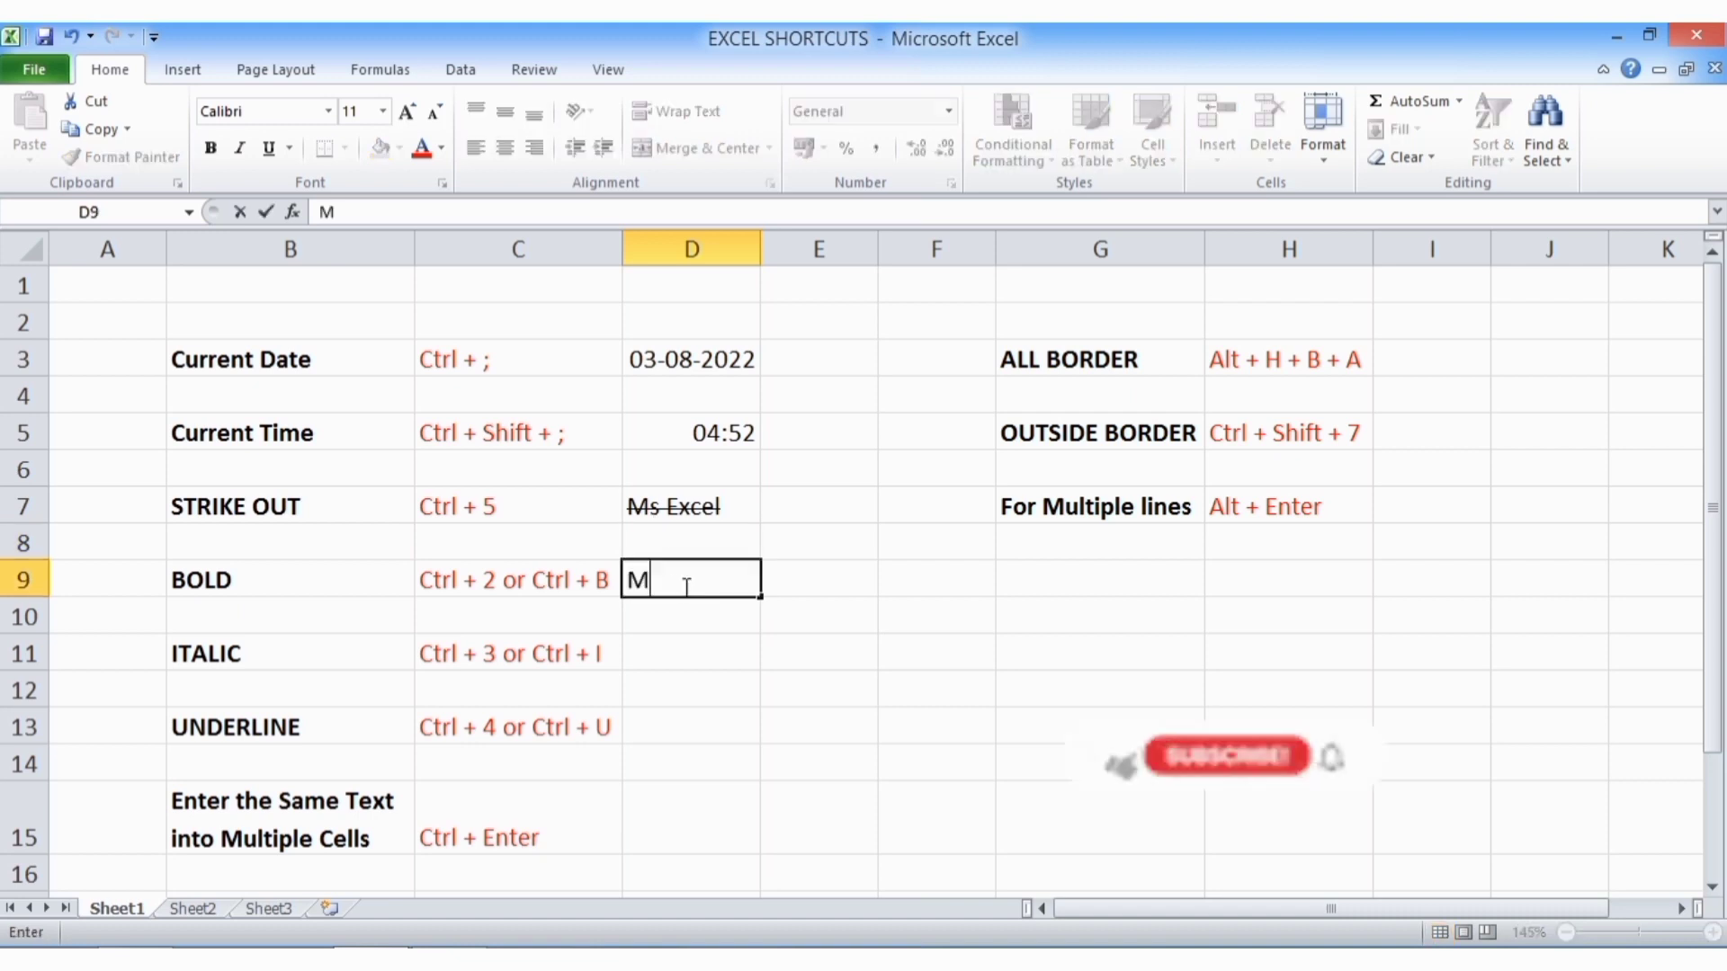
pyautogui.write('s Excel')
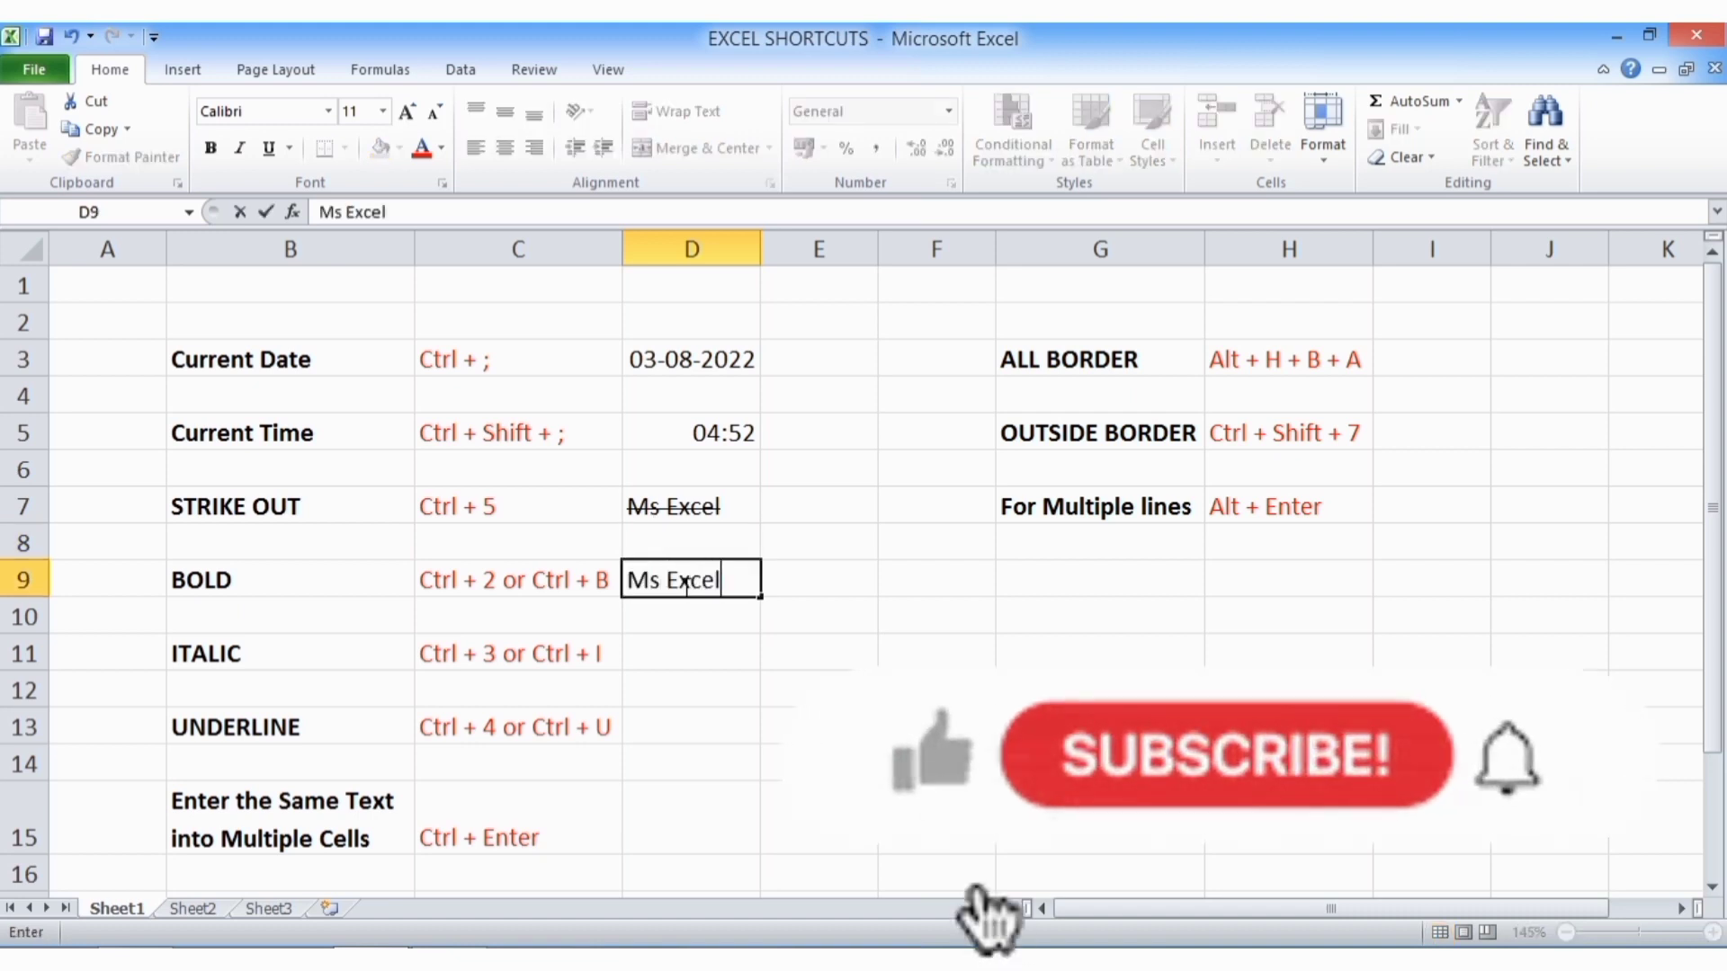
pyautogui.press('Return')
pyautogui.click(685, 584)
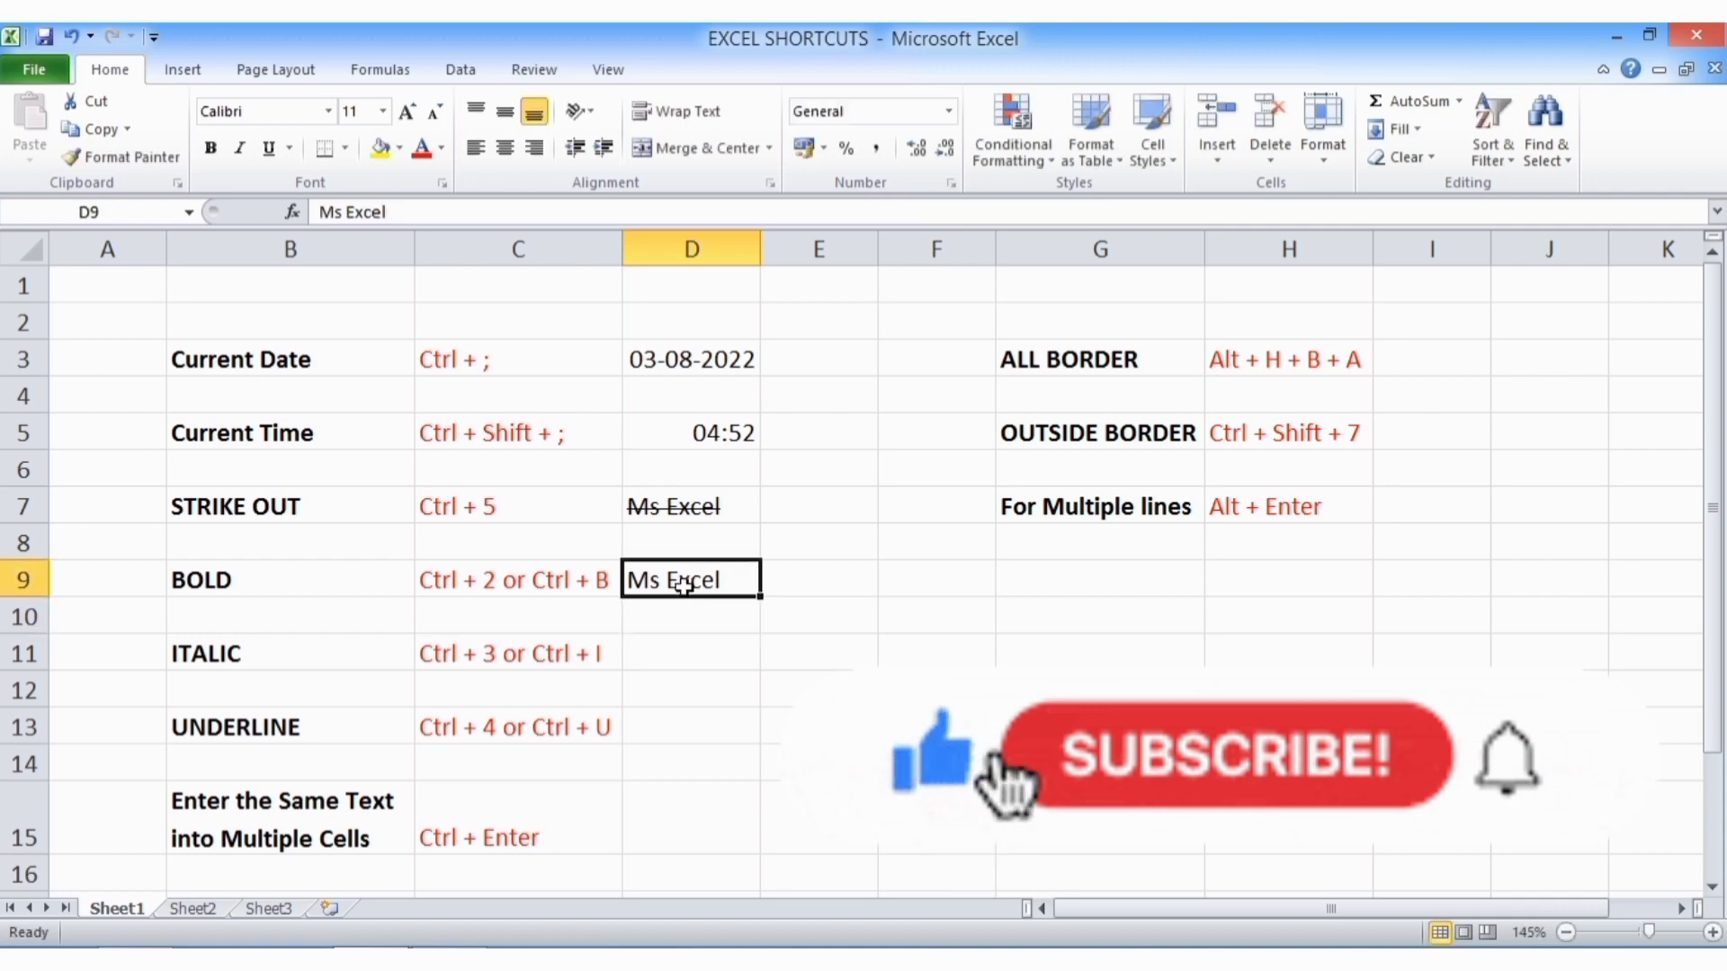
pyautogui.hotkey('ctrl', 'b')
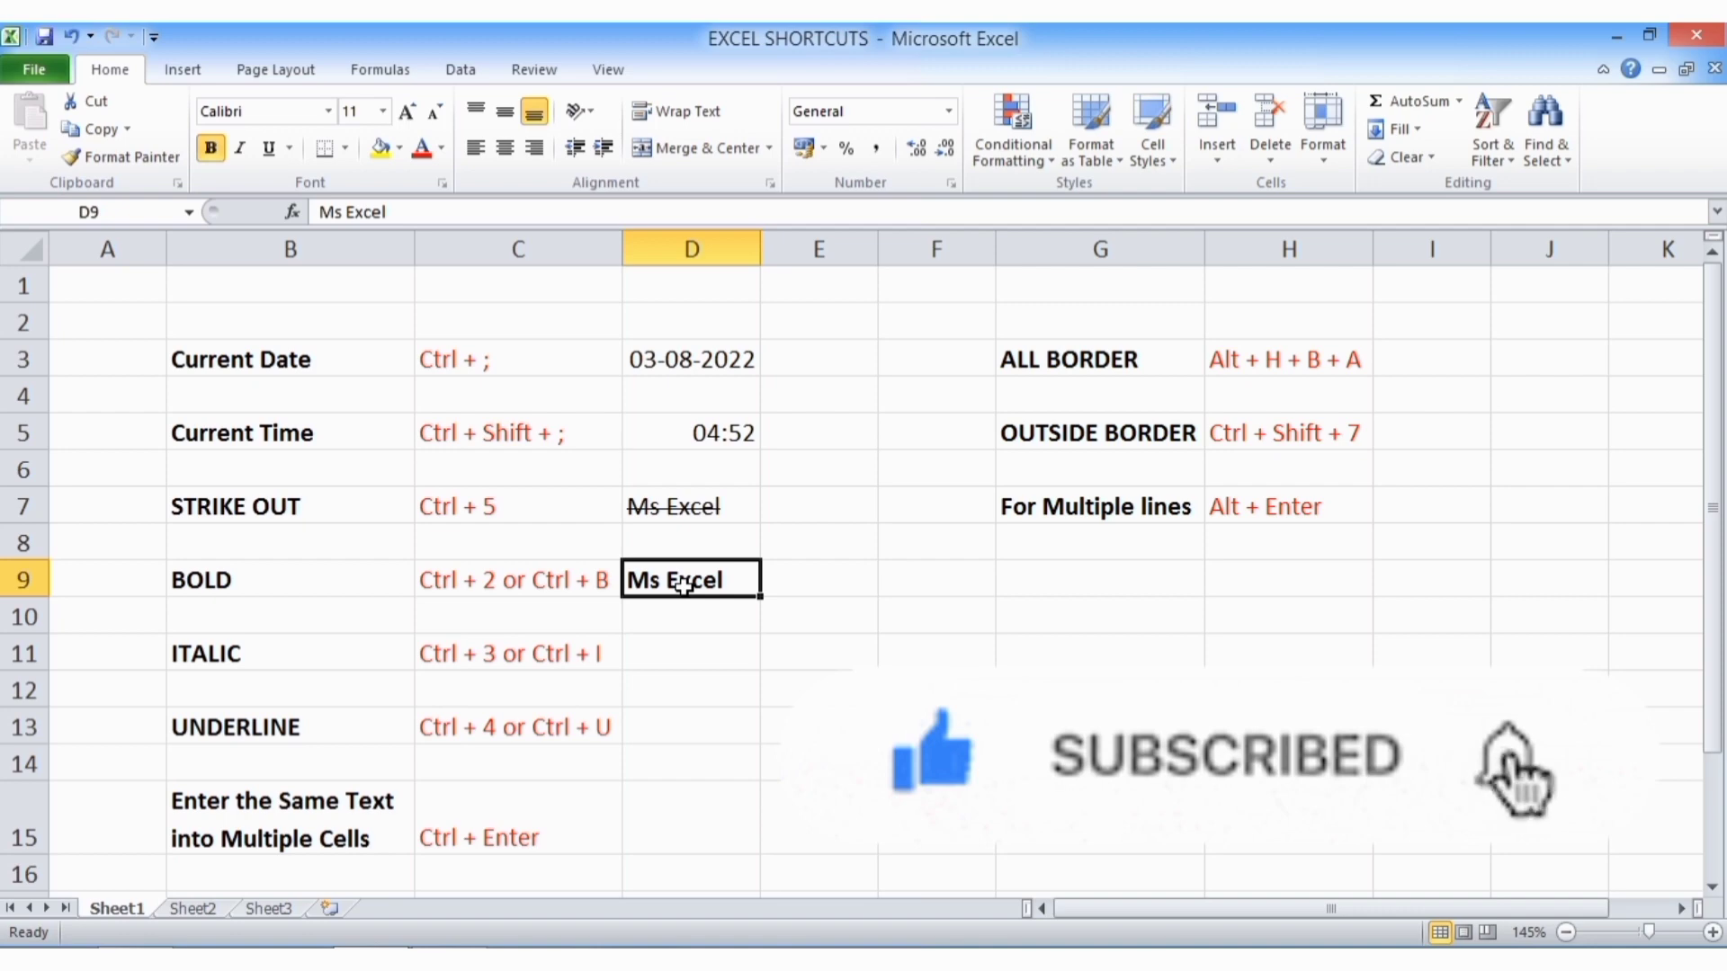
# Enter "excel" in cell D11 and make it italic.
pyautogui.press('Down')
pyautogui.press('Down')
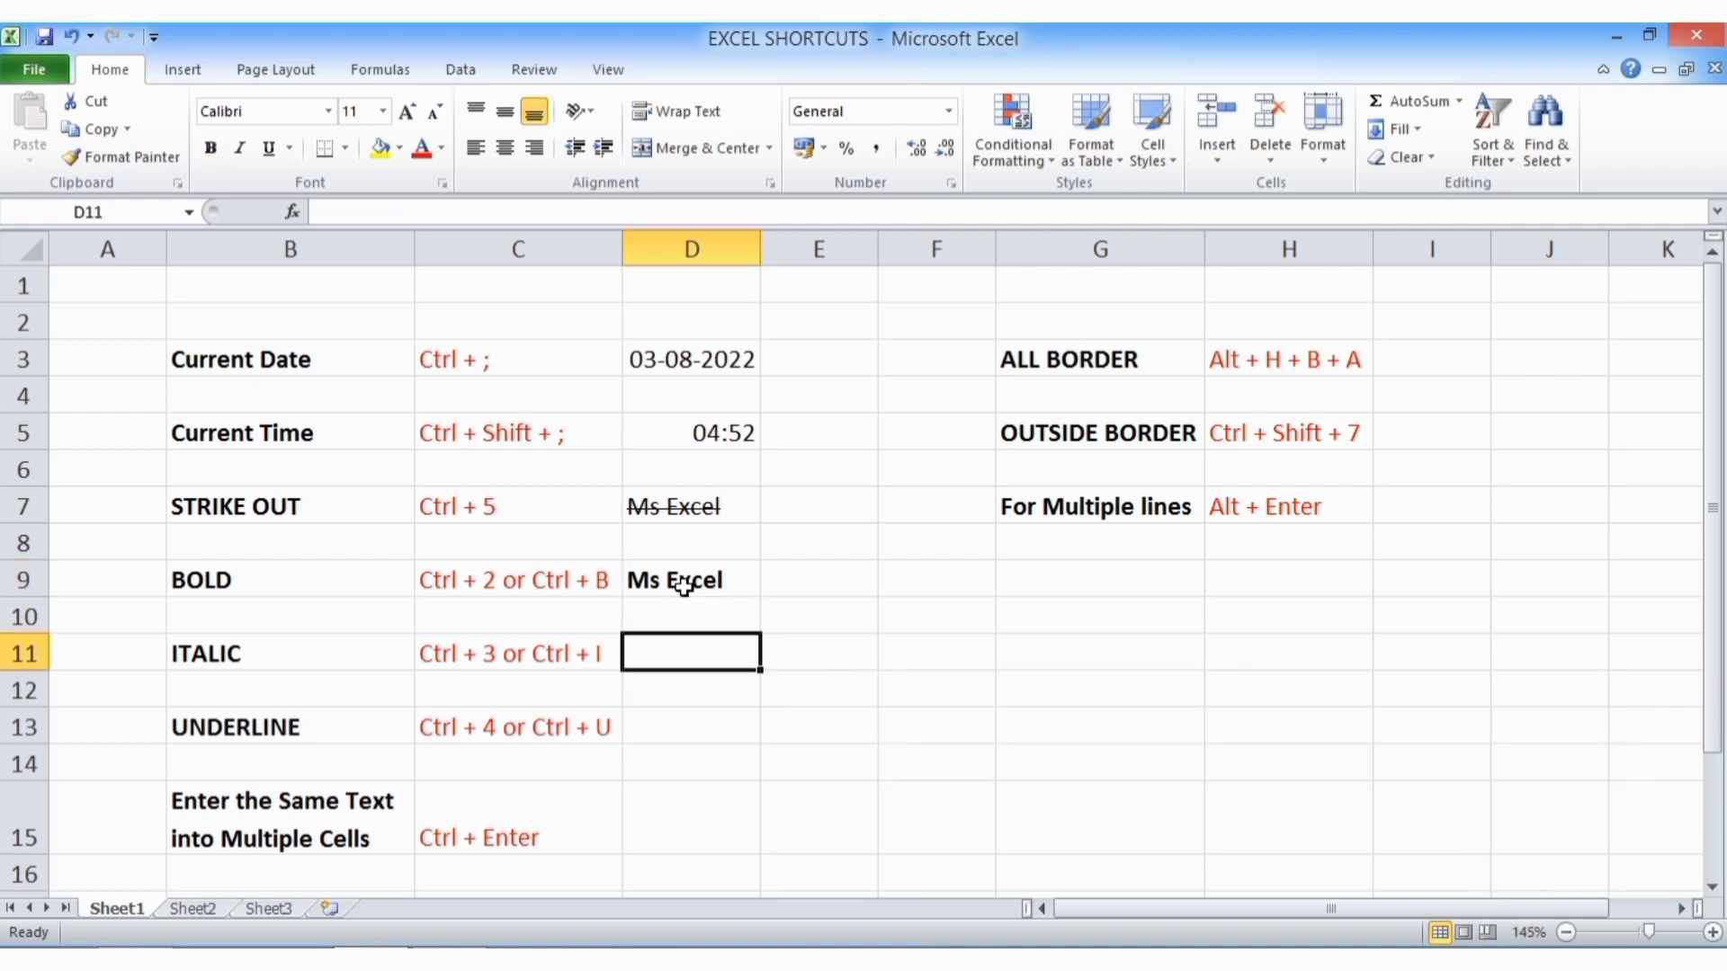
pyautogui.write('excel')
pyautogui.hotkey('ctrl', 'Return')
pyautogui.hotkey('ctrl', 'i')
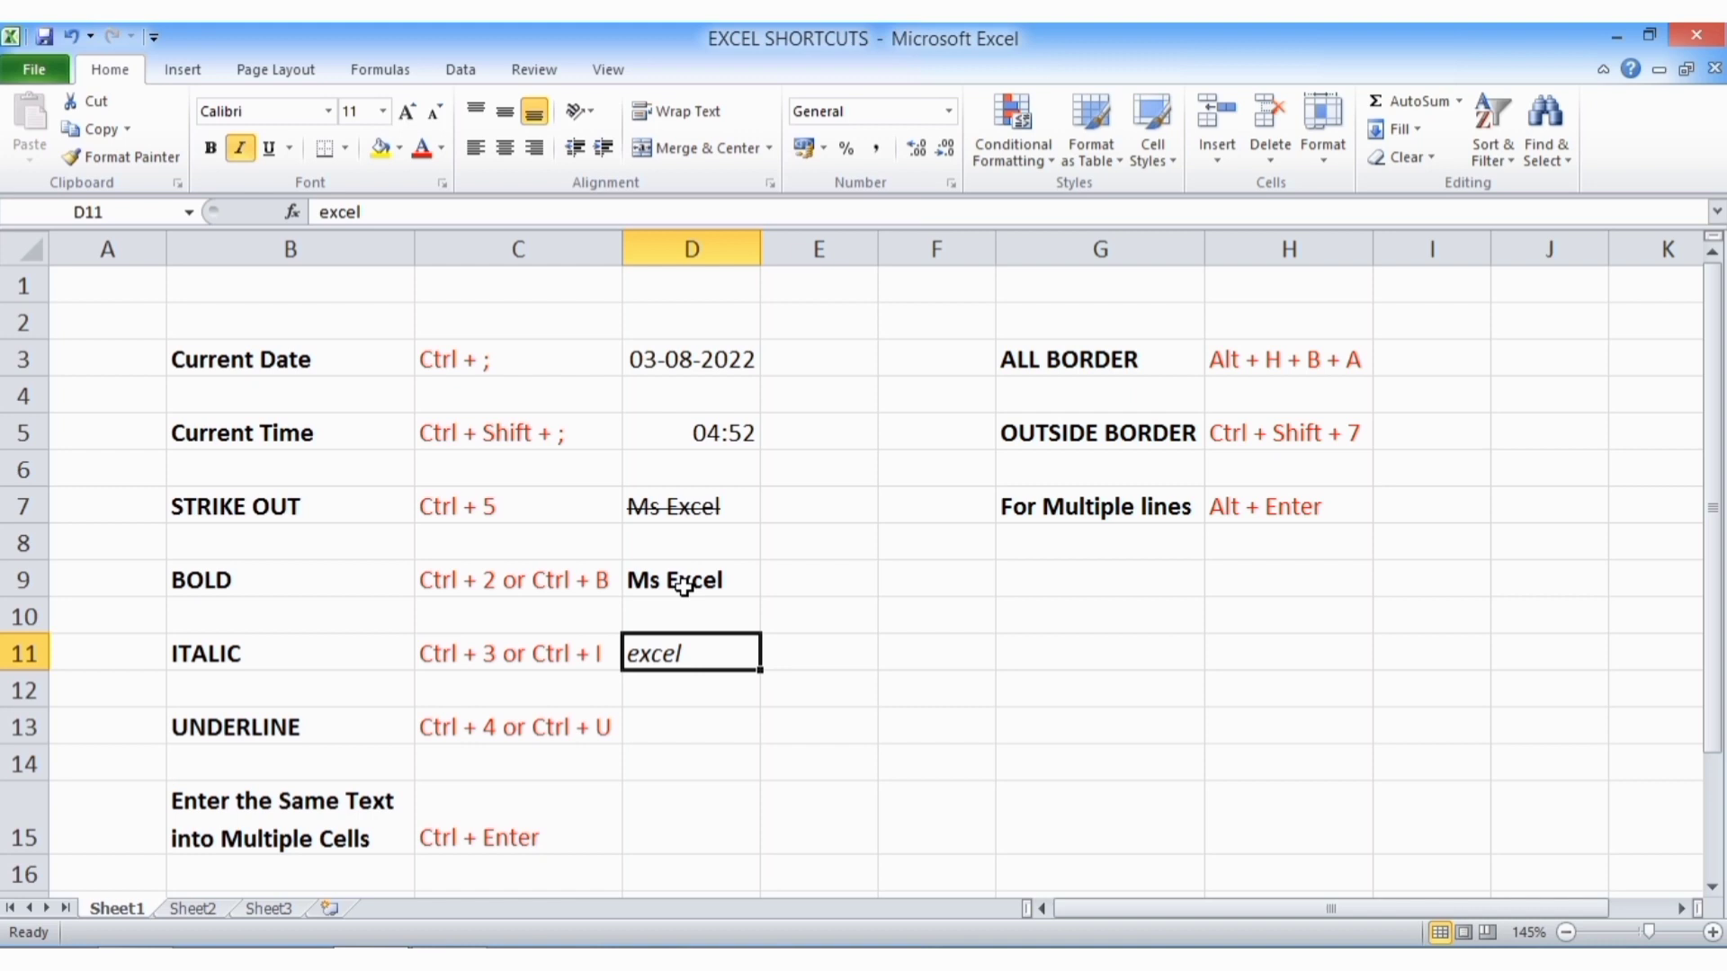
# Enter "EXCEL" in cell D13 and underline it.
pyautogui.press('Down')
pyautogui.press('Down')
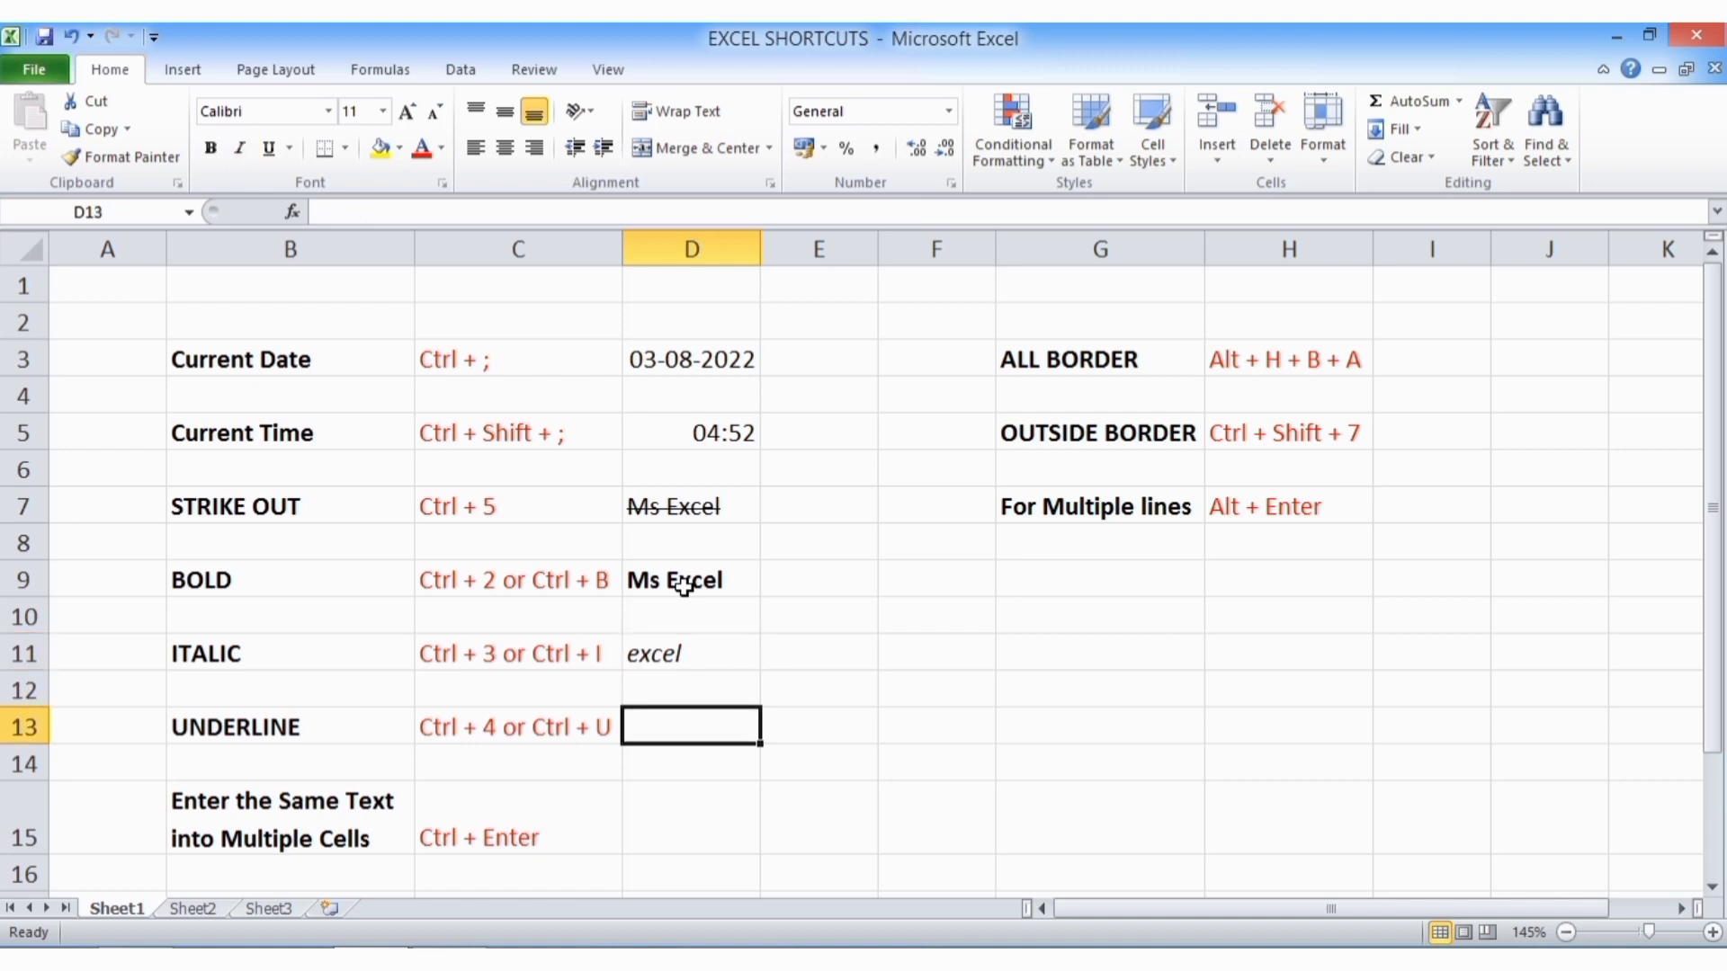
pyautogui.write('EXCEL')
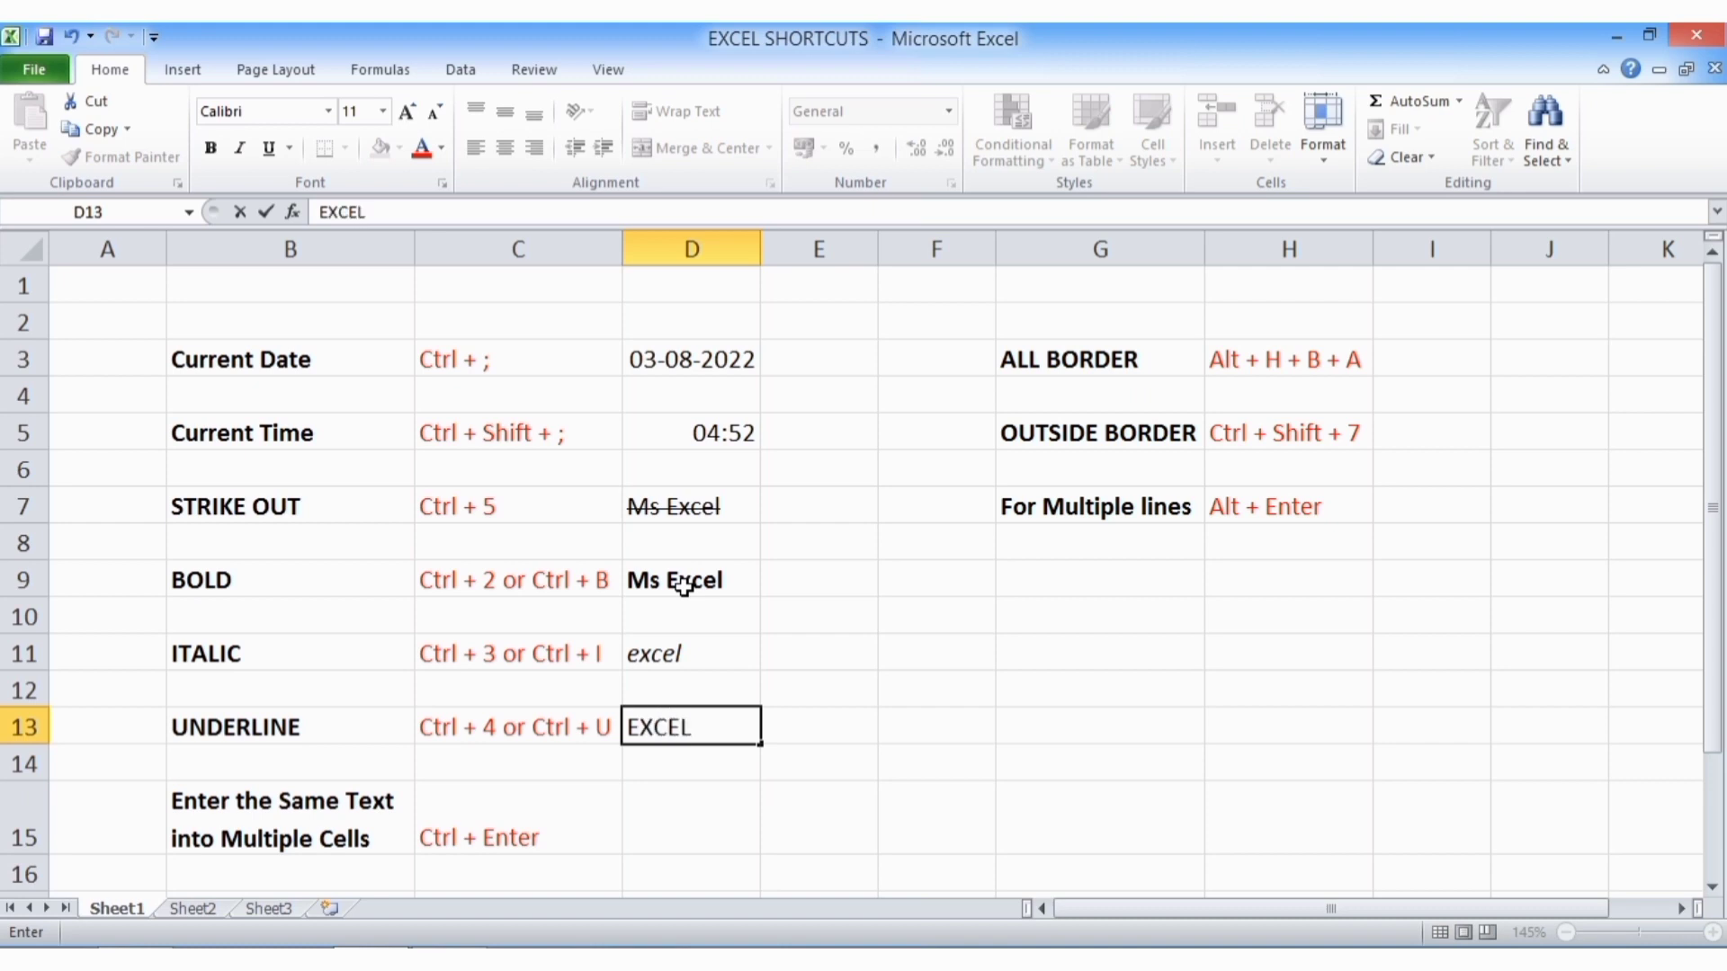
pyautogui.press('Return')
pyautogui.press('Up')
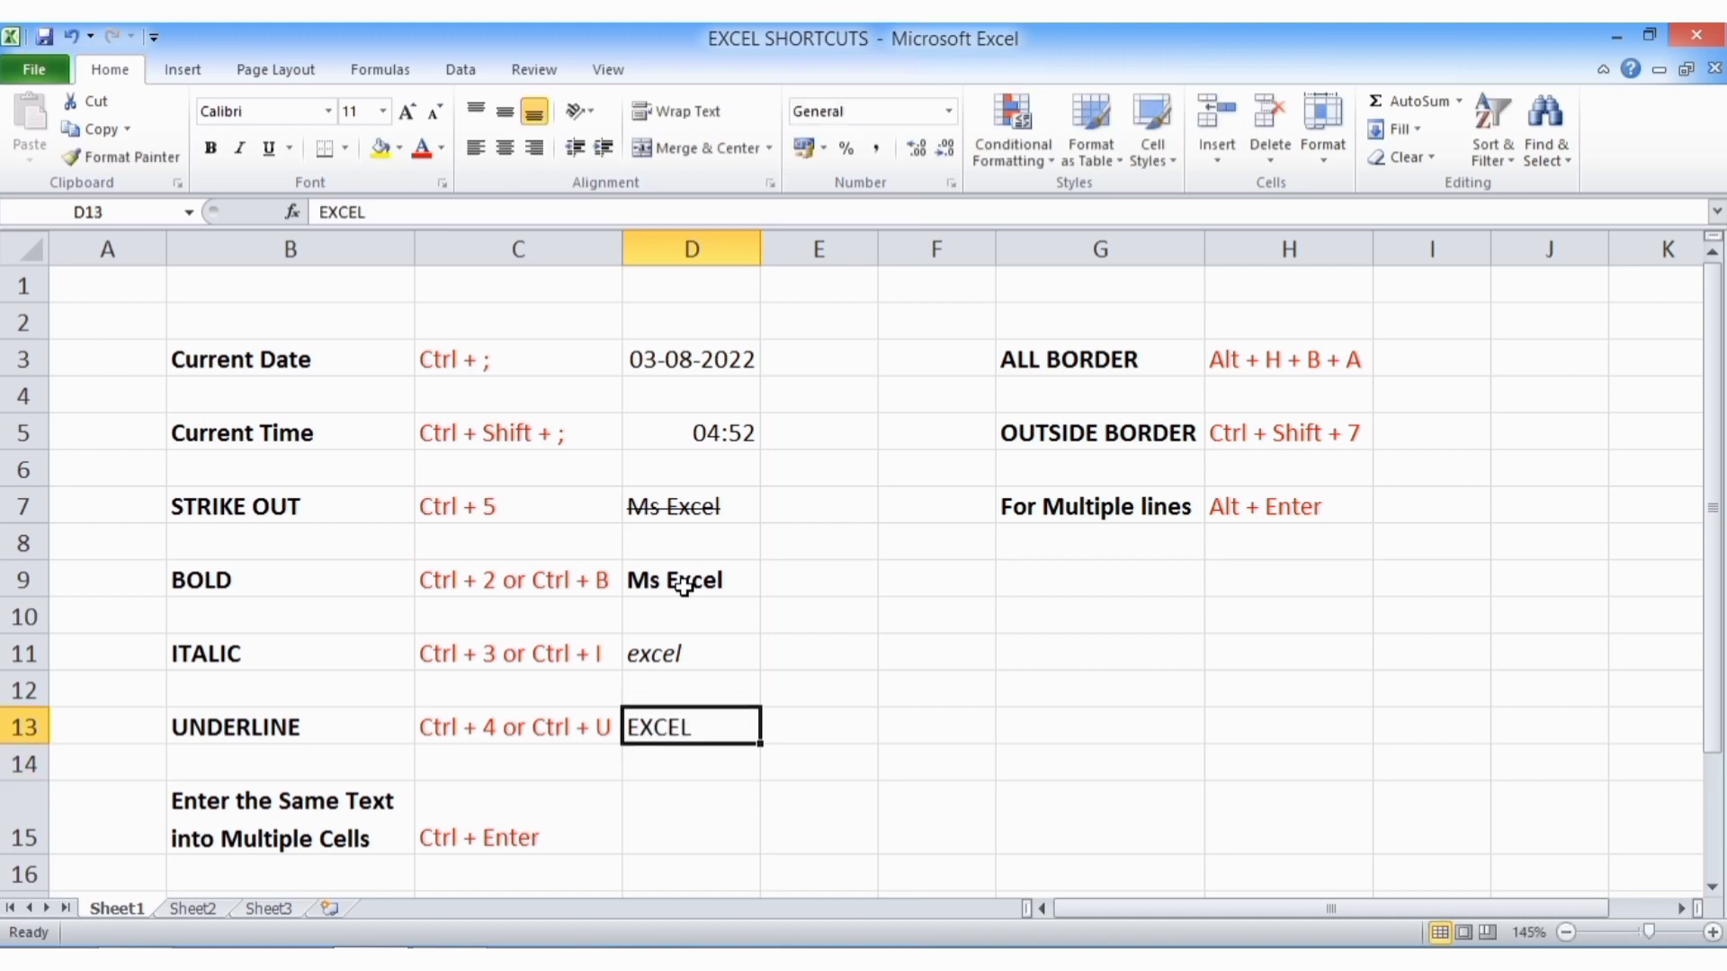
pyautogui.hotkey('ctrl', 'u')
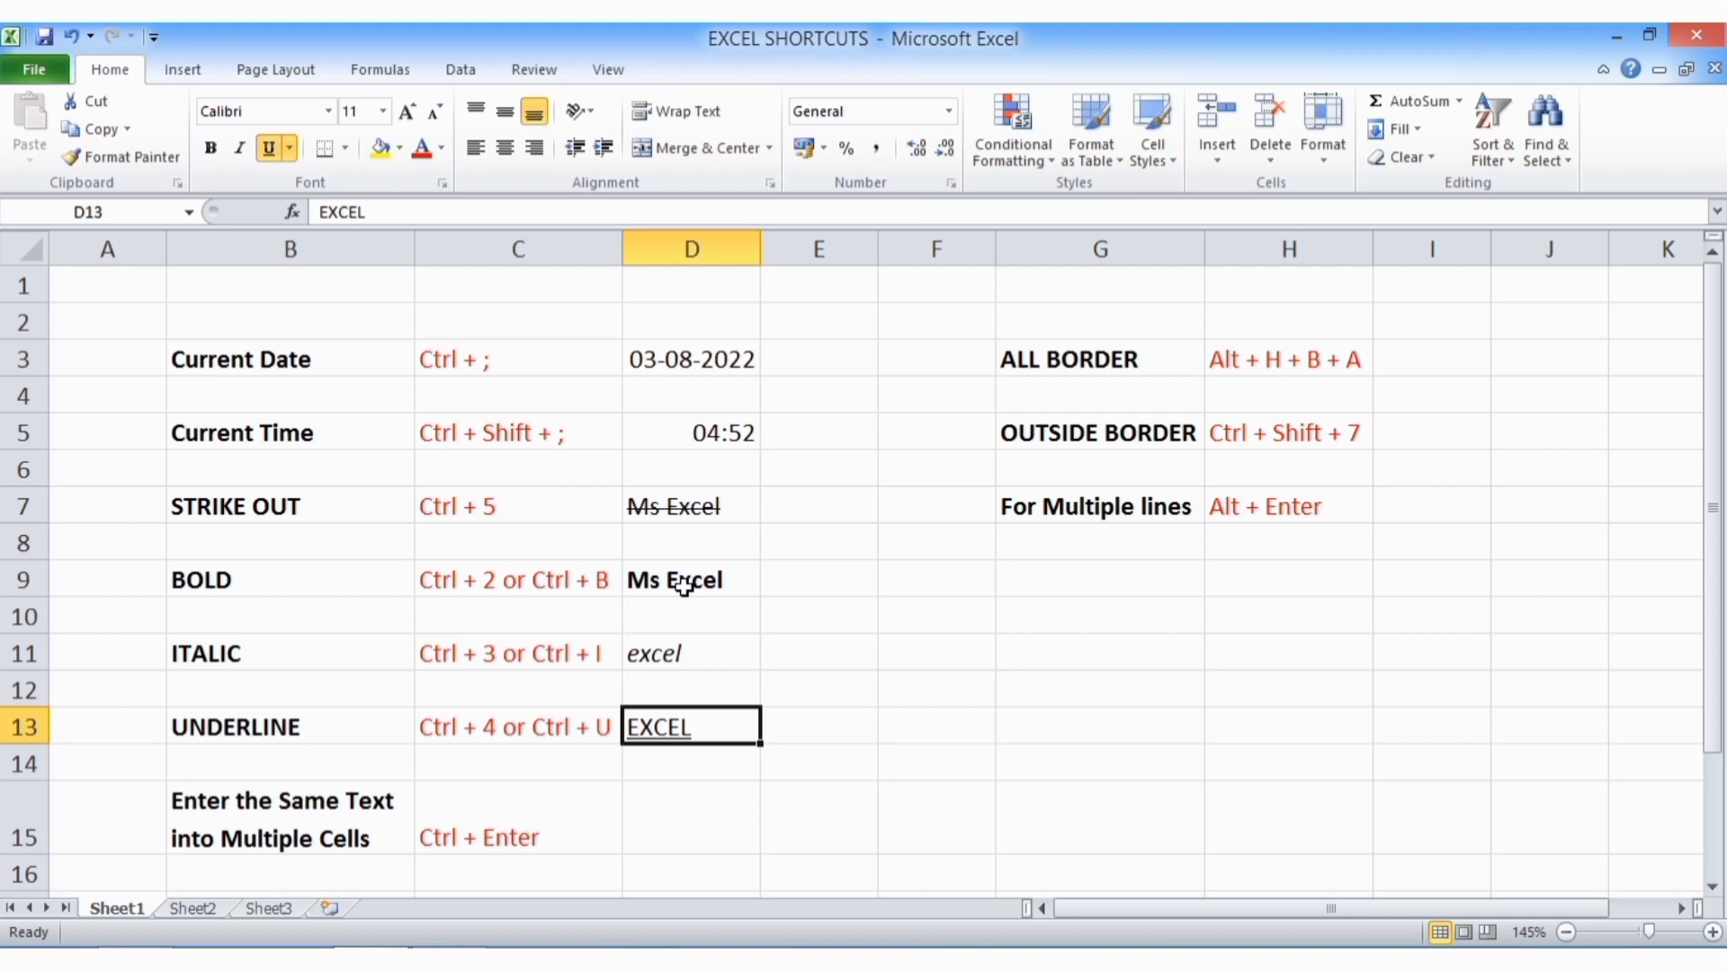
# Fill the range D15:D22 with the text "MS EXCEL" in a single entry.
pyautogui.press('Down')
pyautogui.press('Down')
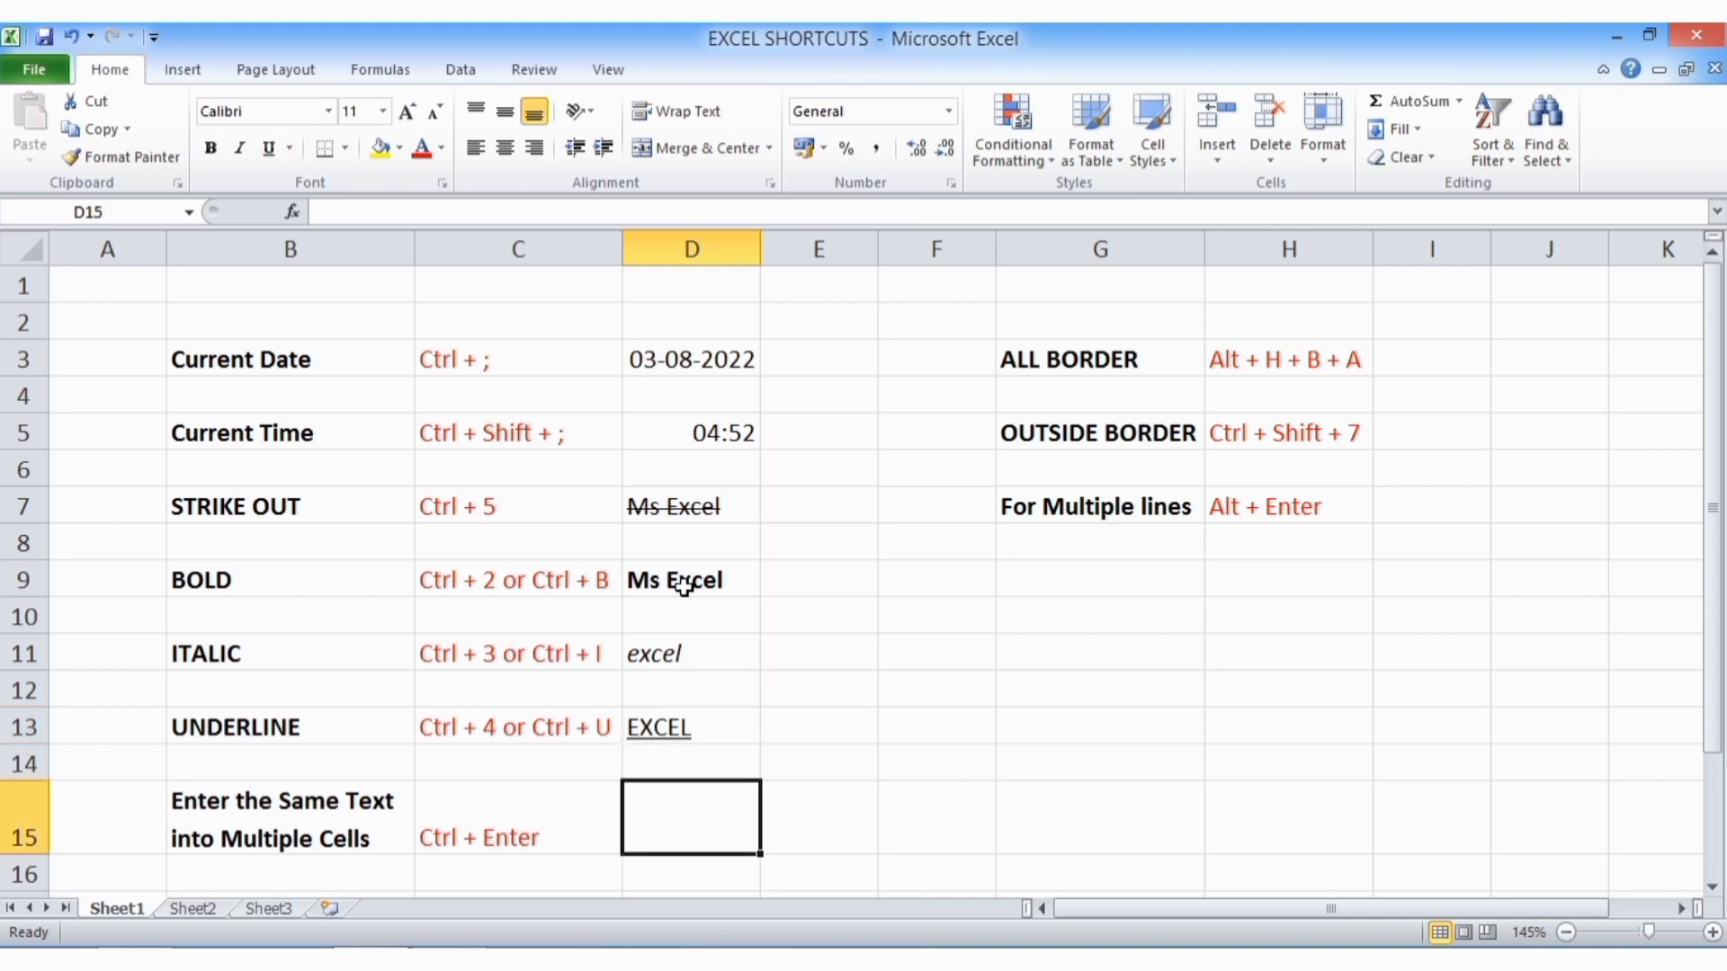
pyautogui.press('Left')
pyautogui.press('Left')
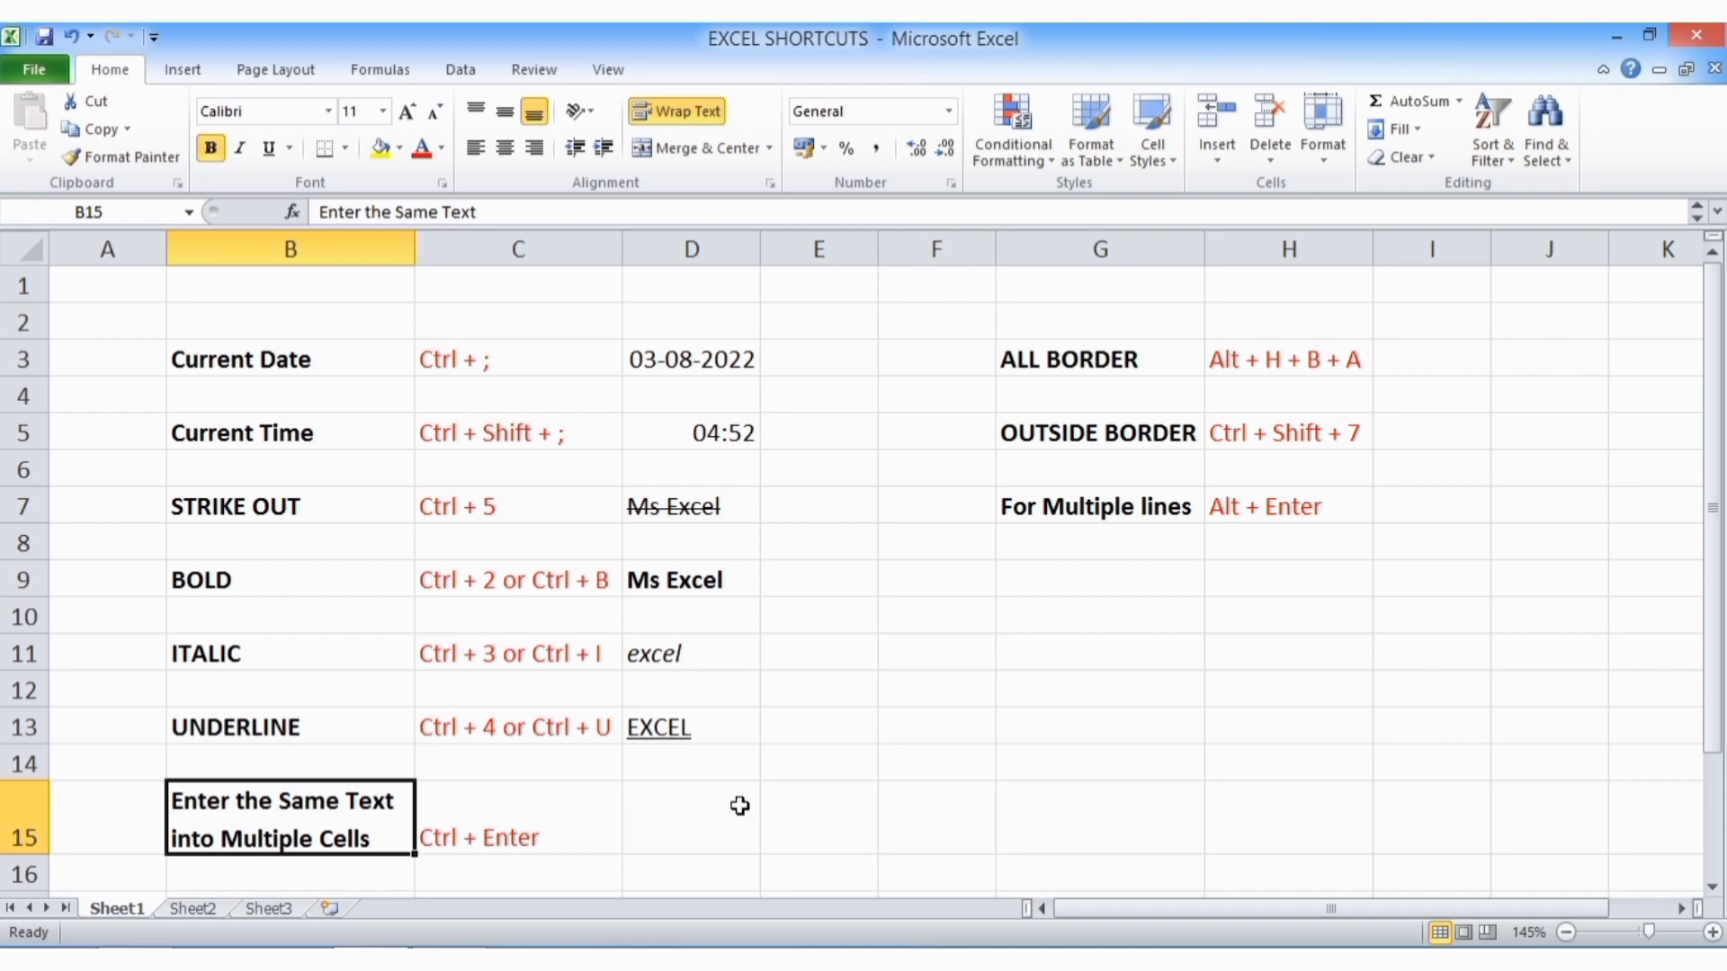
pyautogui.scroll(-4, 739, 806)
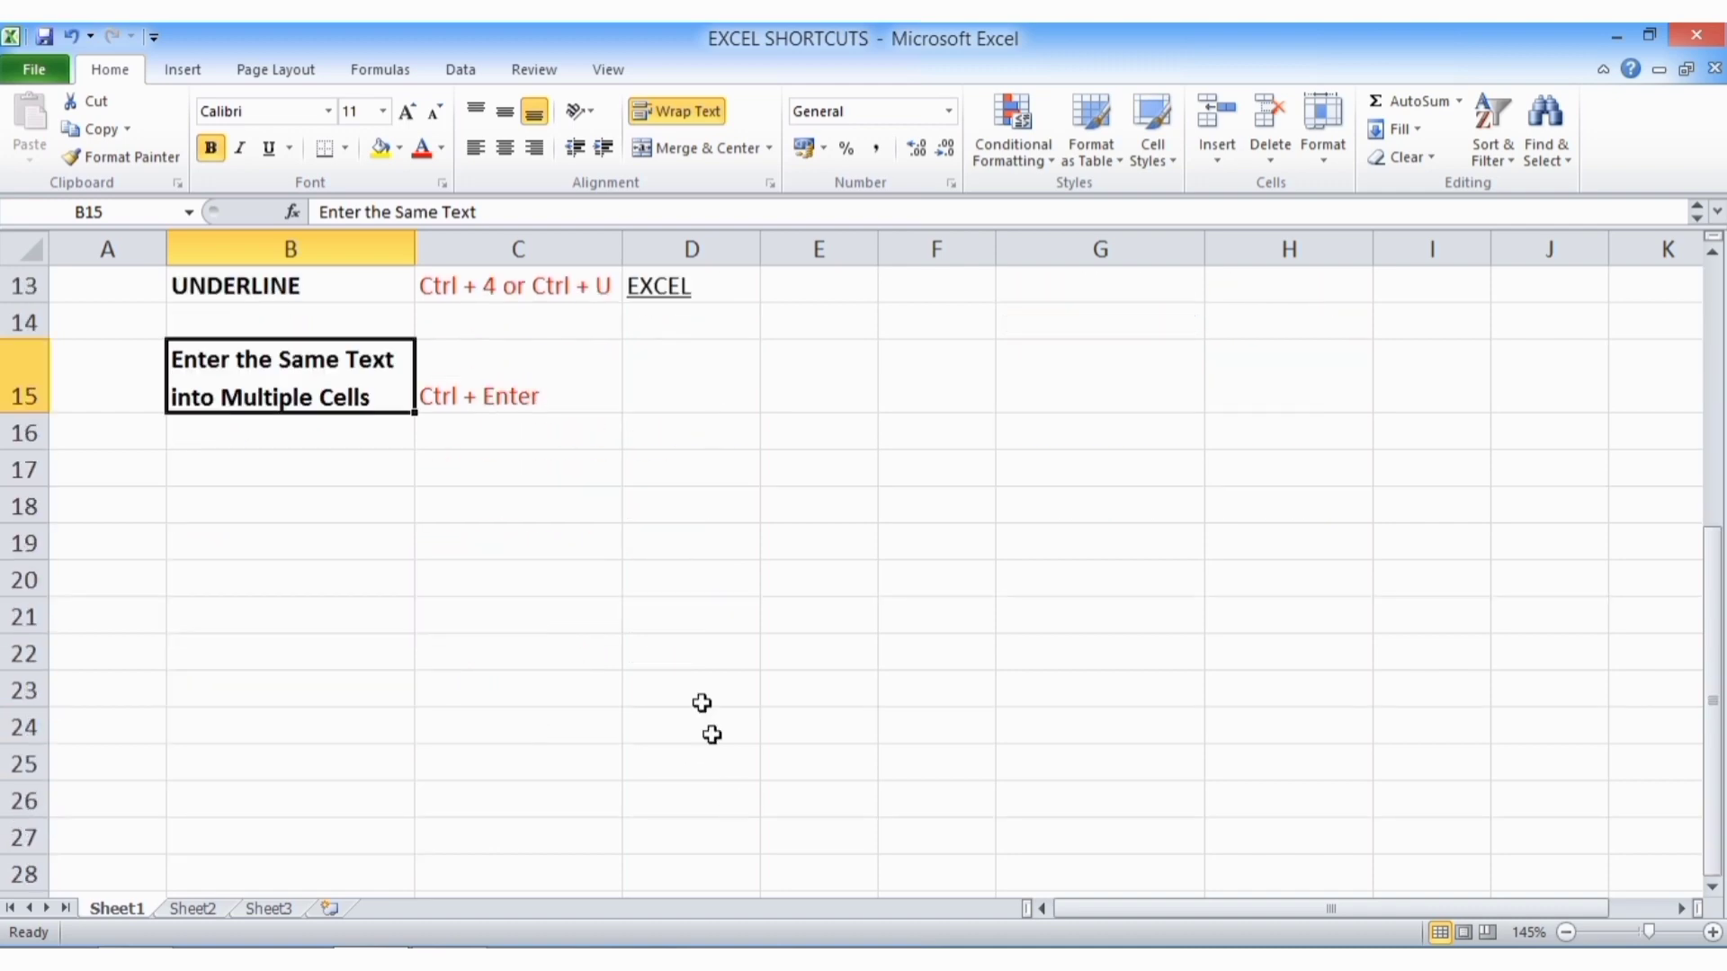
pyautogui.moveTo(687, 384); pyautogui.dragTo(707, 652)
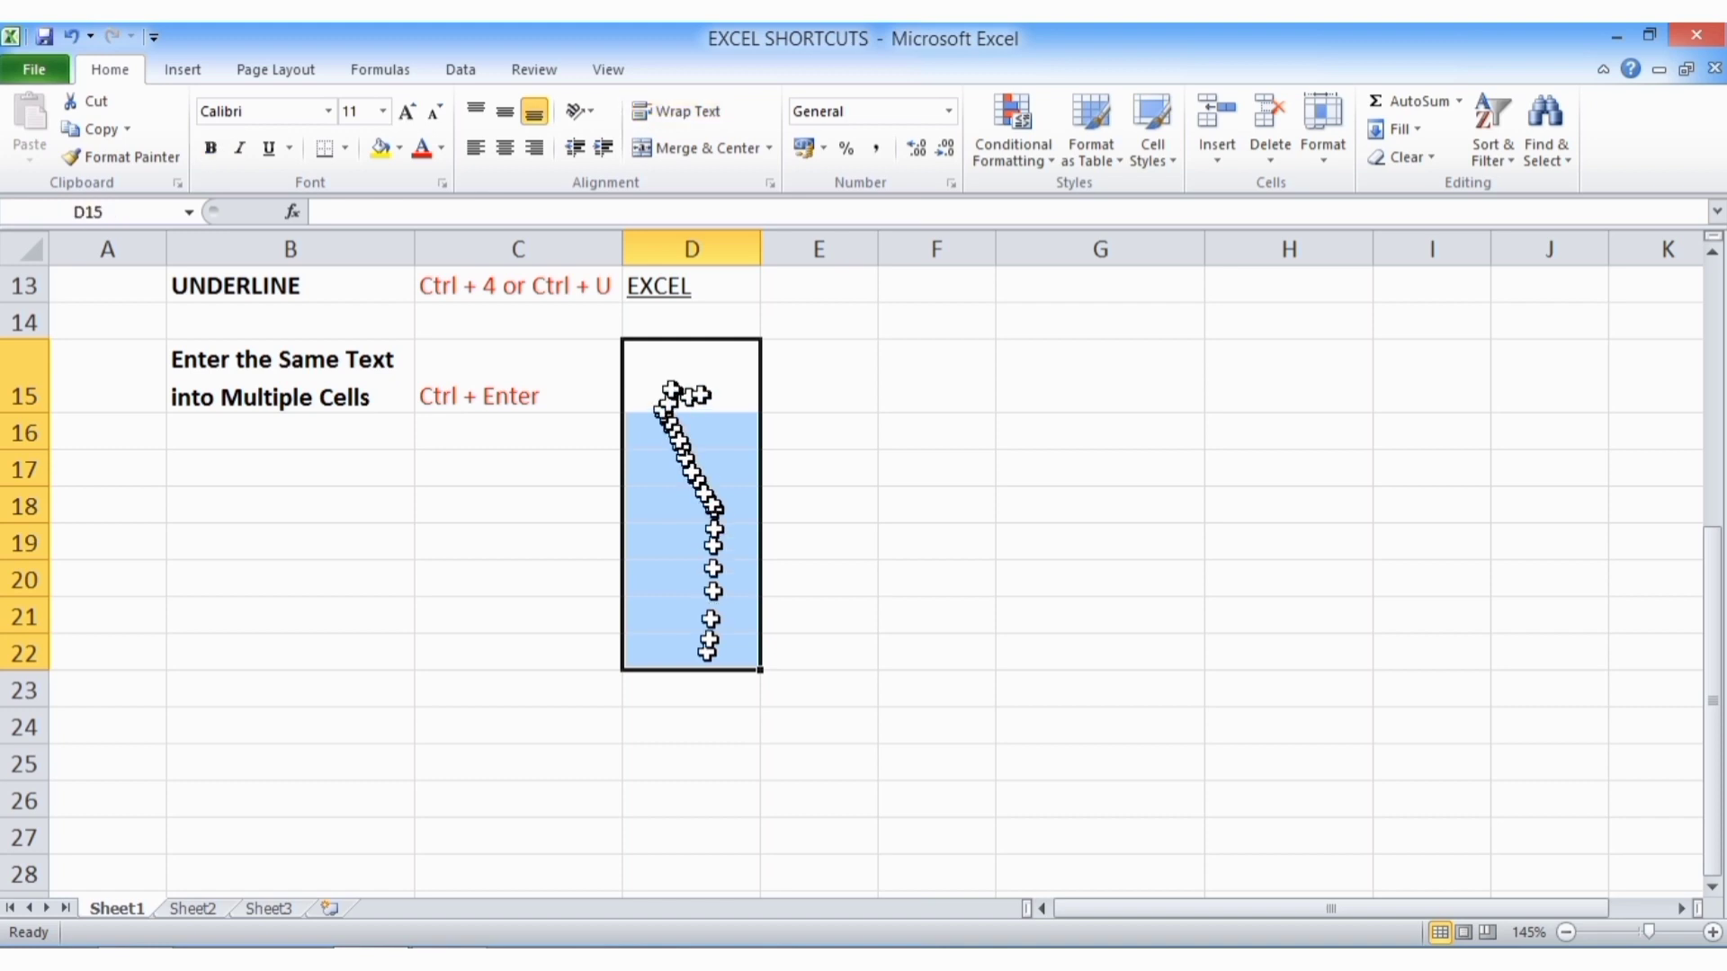
pyautogui.write('MS ')
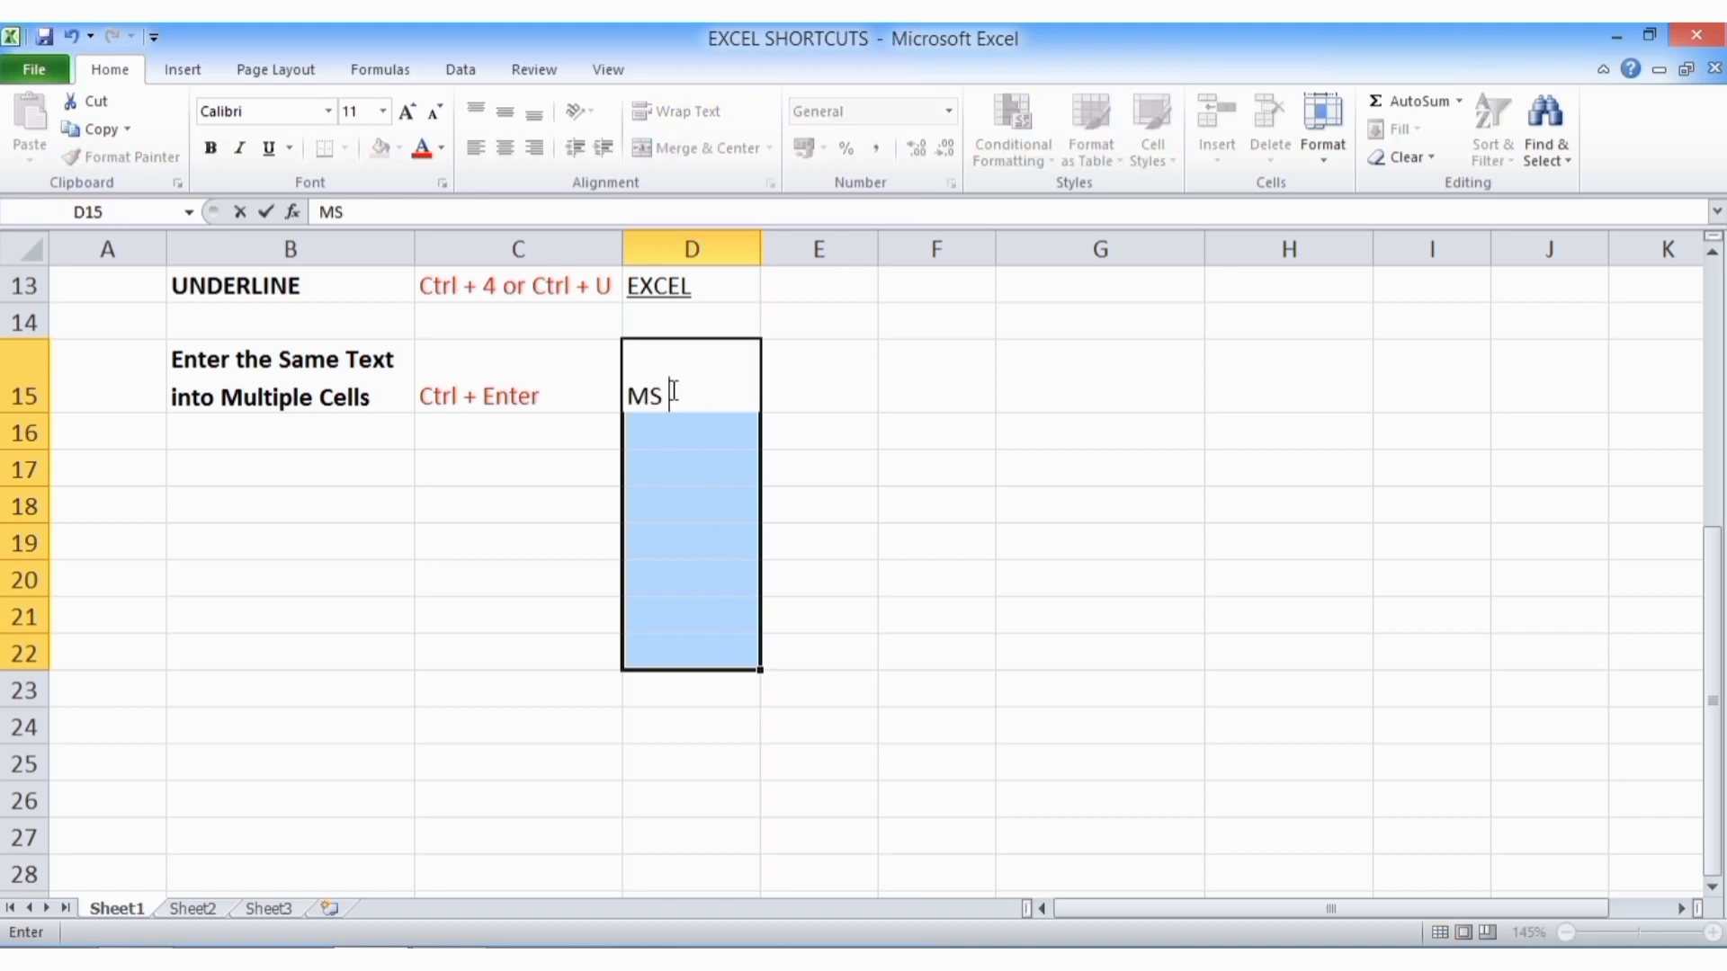
pyautogui.write('EXCEL')
pyautogui.hotkey('ctrl', 'Return')
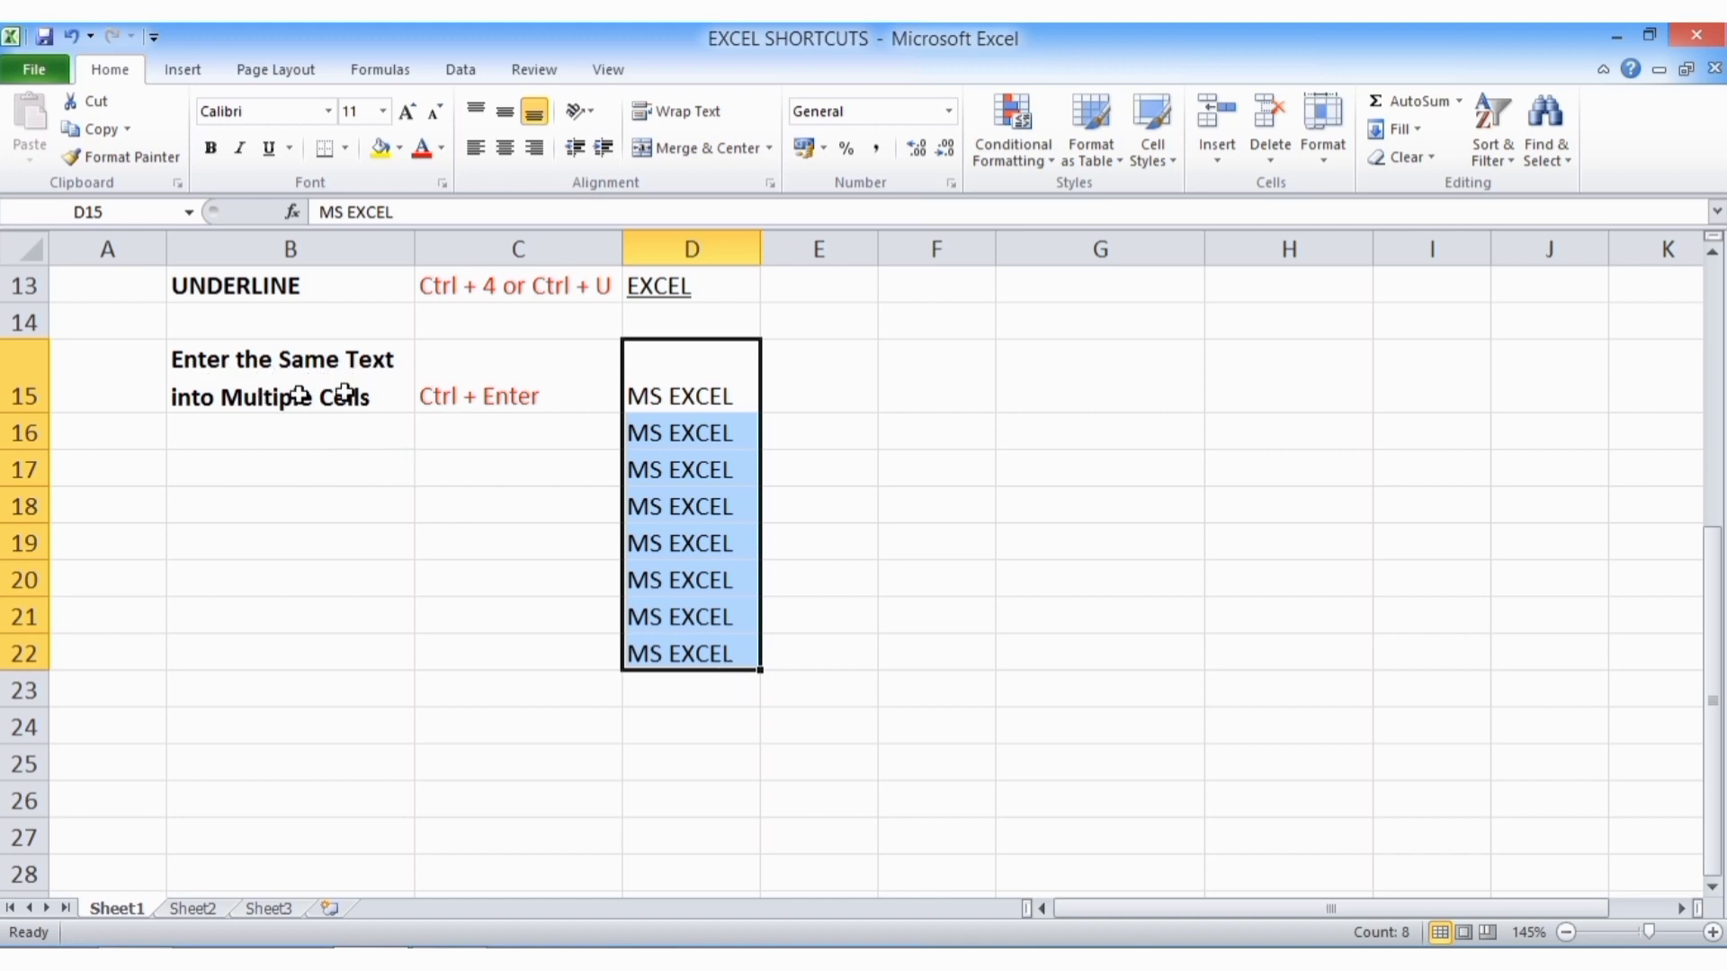
# Apply All Borders to the range B3:D7, covering the date, time and strike out rows.
pyautogui.scroll(4, 656, 601)
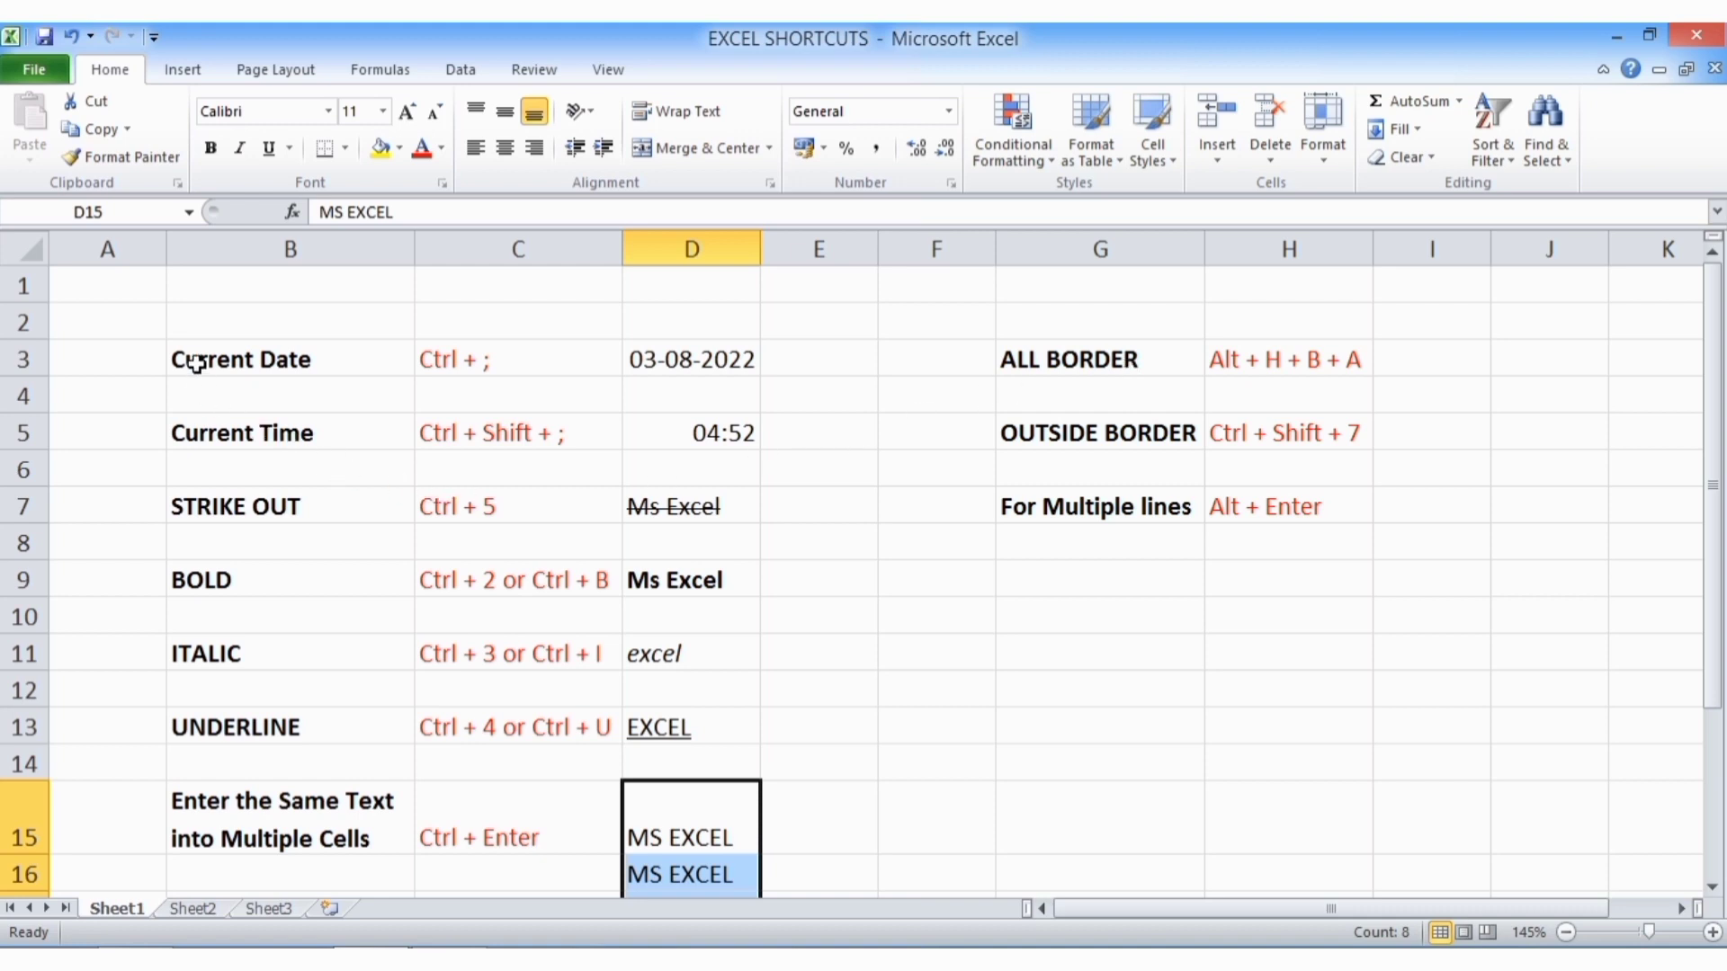
pyautogui.moveTo(199, 357); pyautogui.dragTo(678, 509)
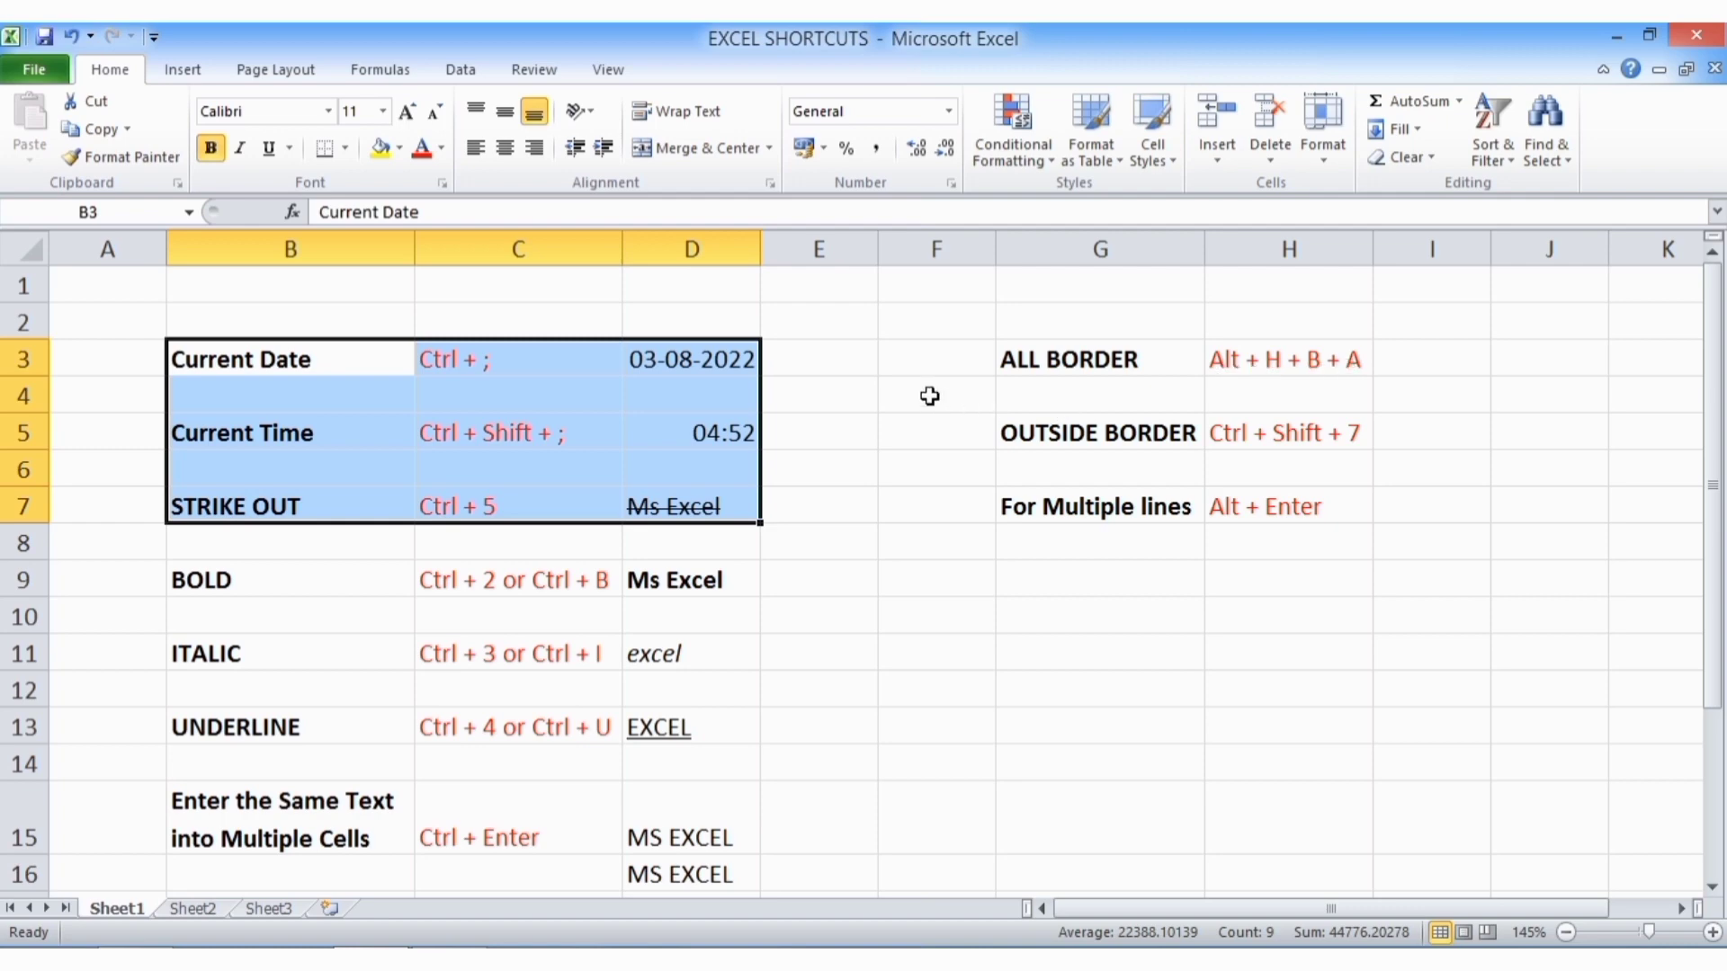
pyautogui.hotkey('alt', 'h')
pyautogui.press('b')
pyautogui.press('a')
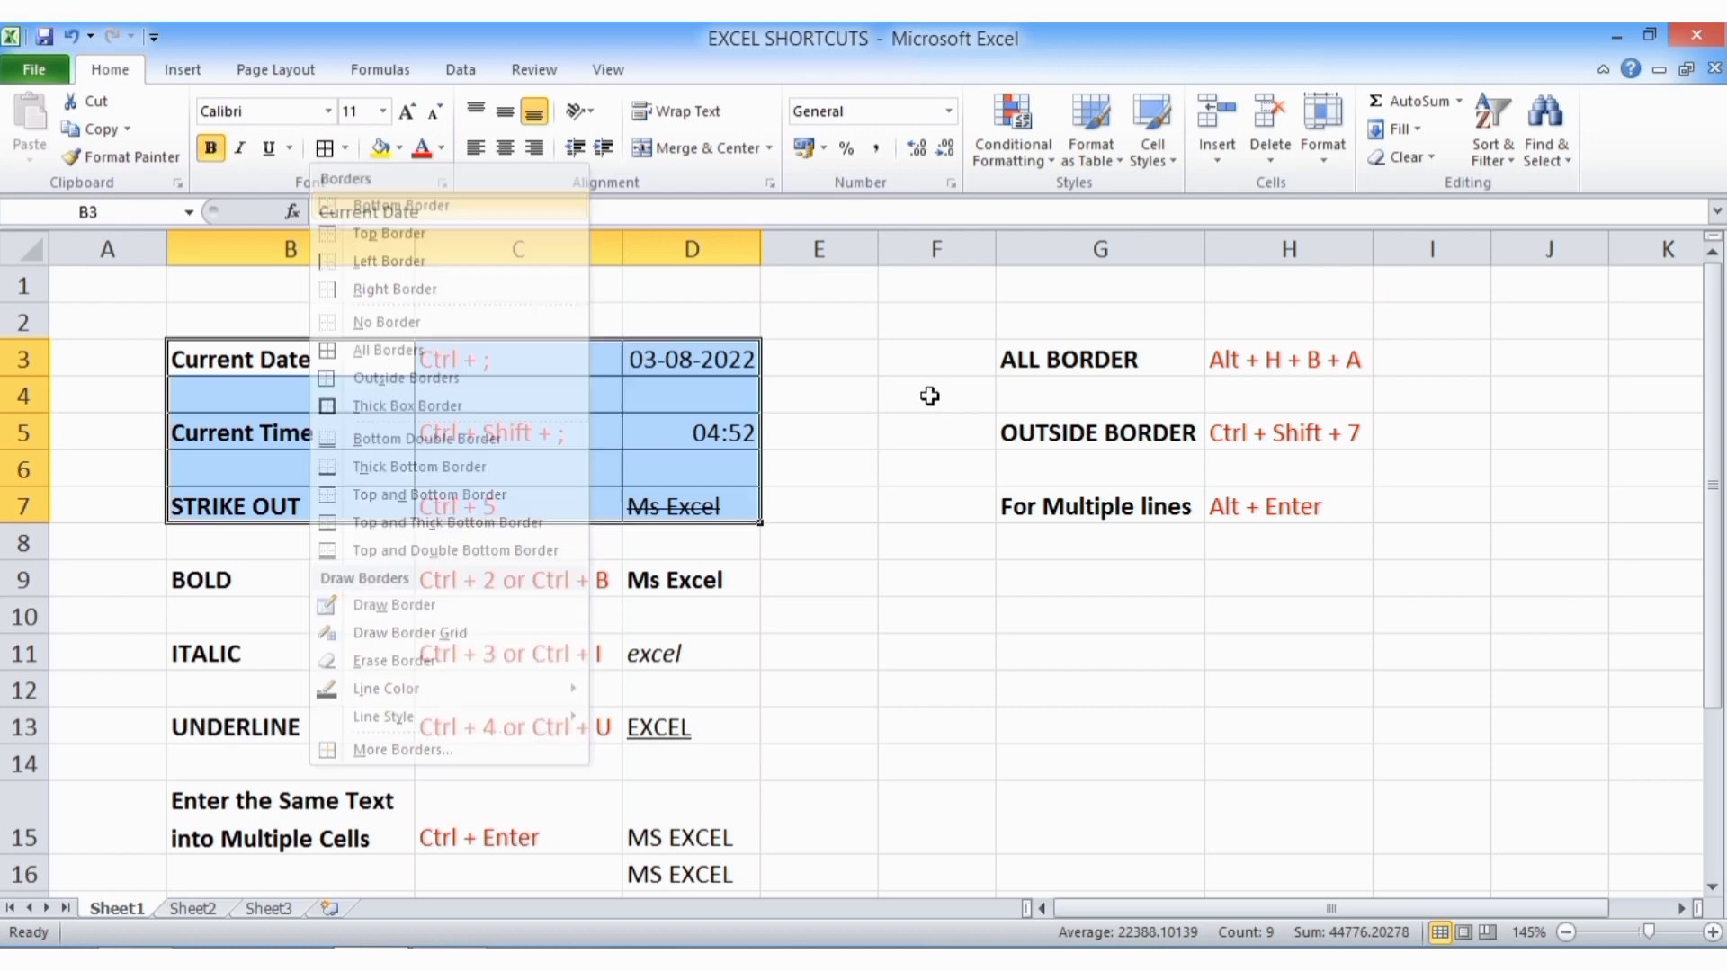
pyautogui.click(886, 659)
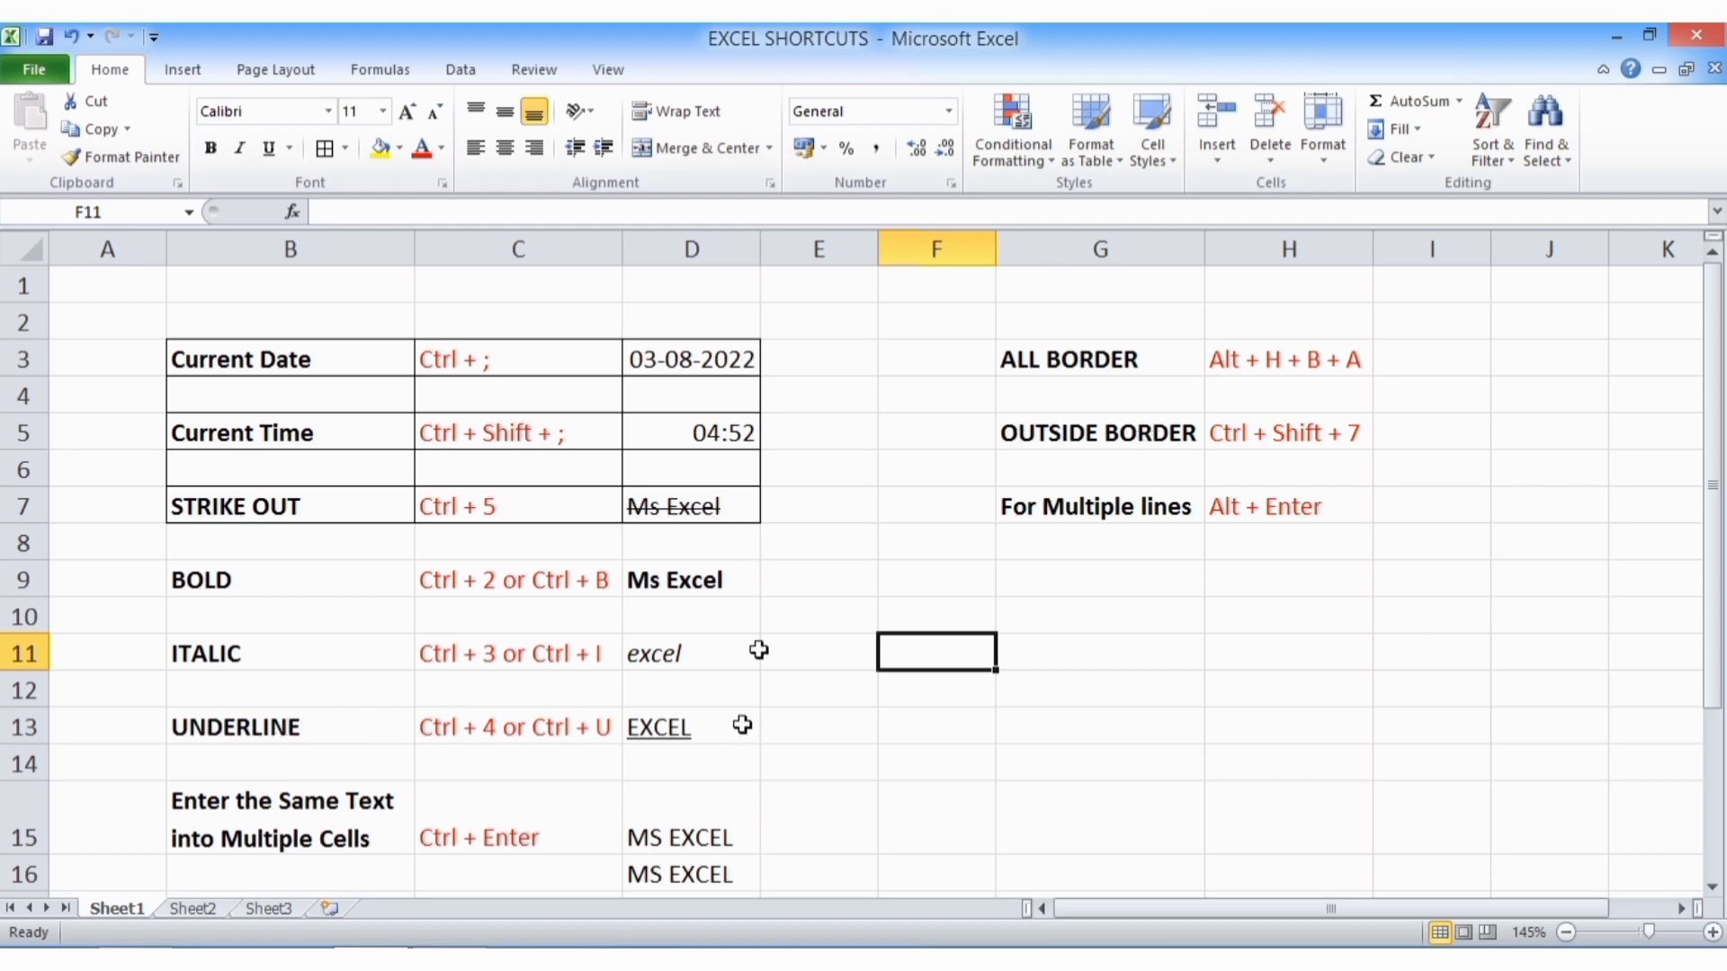
# Apply an outside border around the range B9:D13, covering the bold, italic and underline rows.
pyautogui.moveTo(192, 584); pyautogui.dragTo(690, 730)
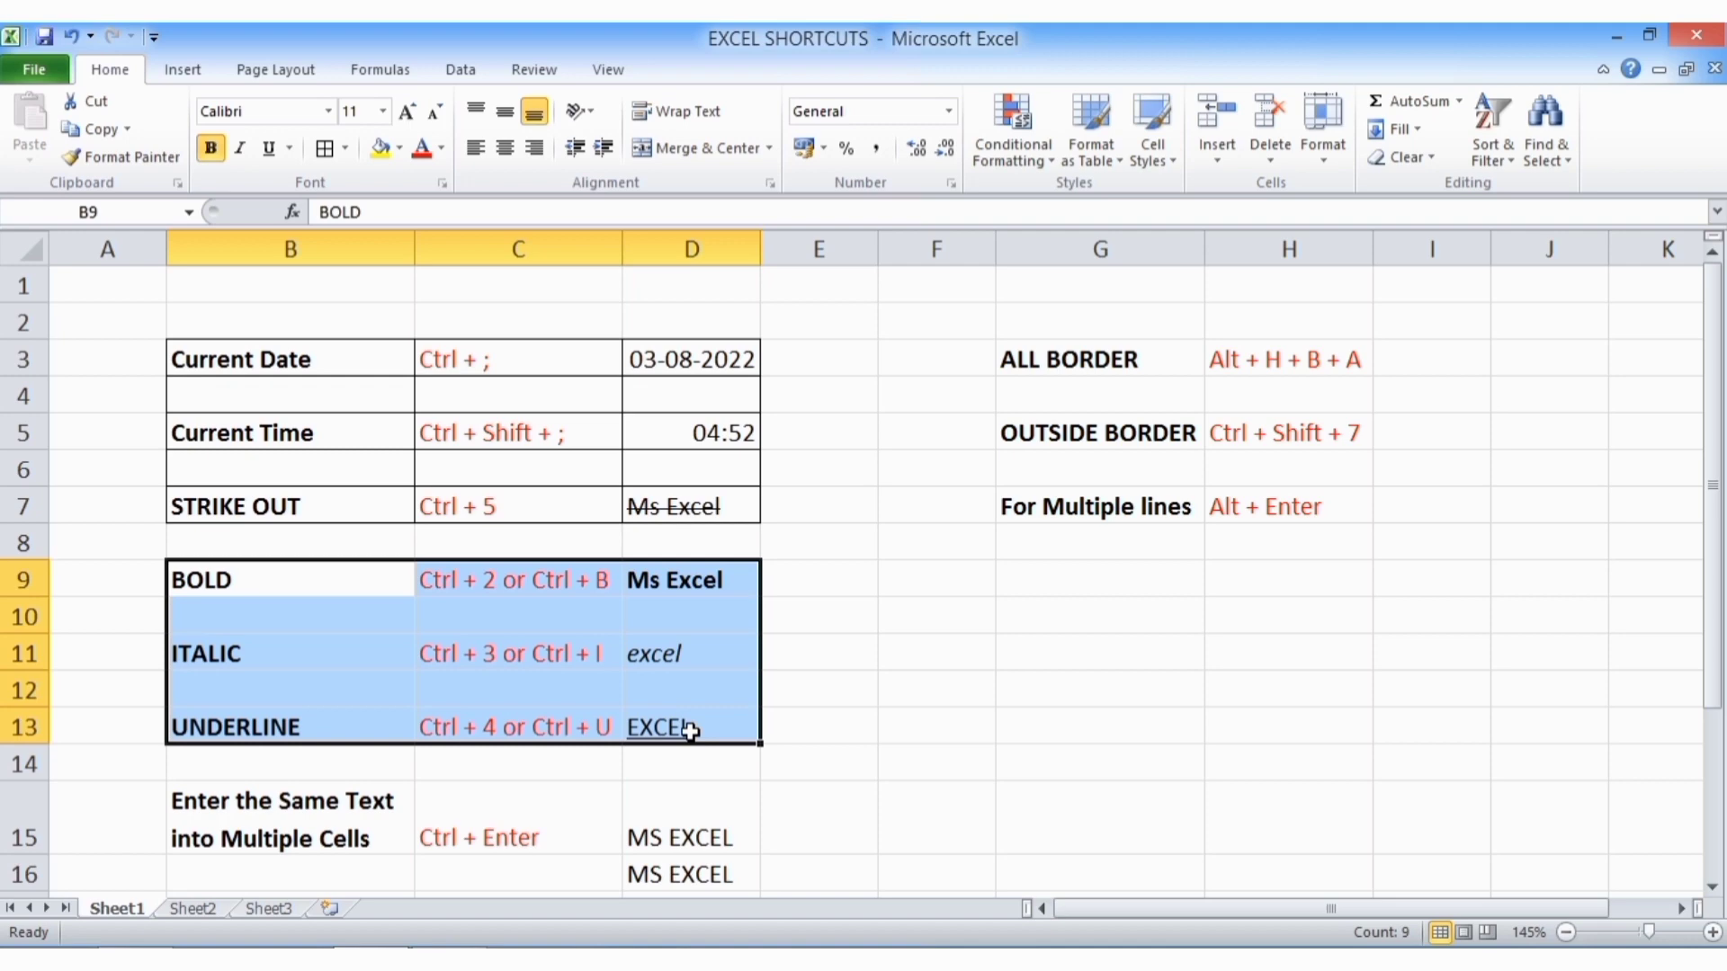
pyautogui.hotkey('ctrl', 'shift', '7')
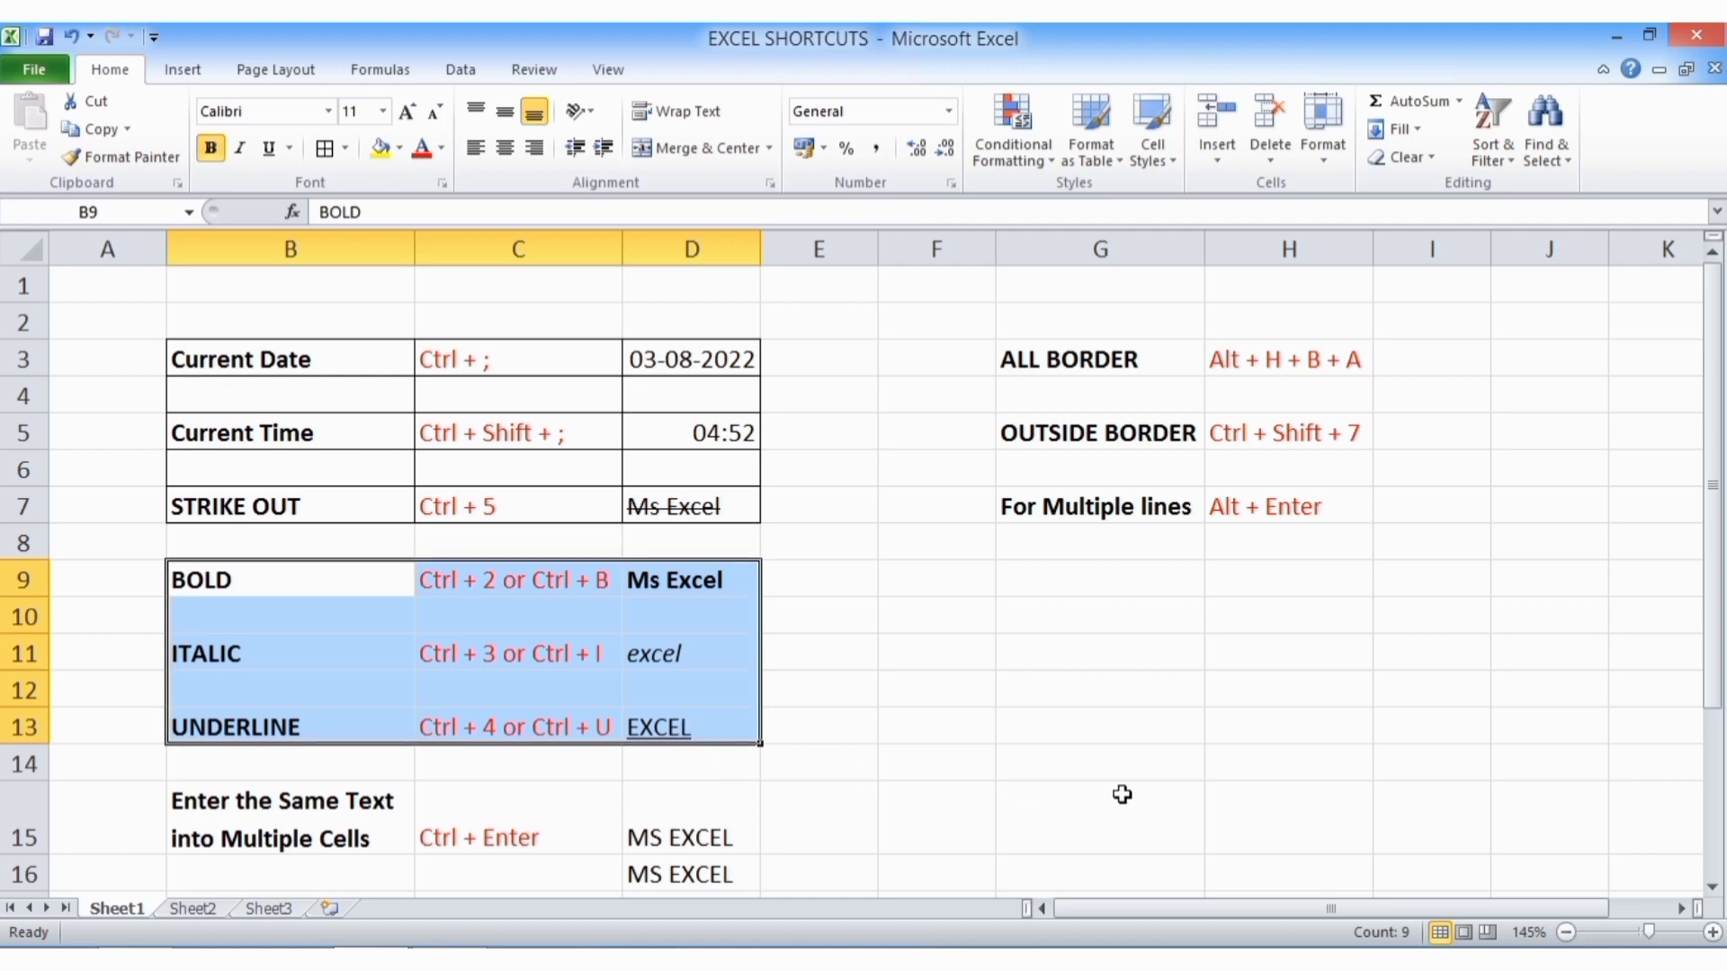
pyautogui.click(1085, 739)
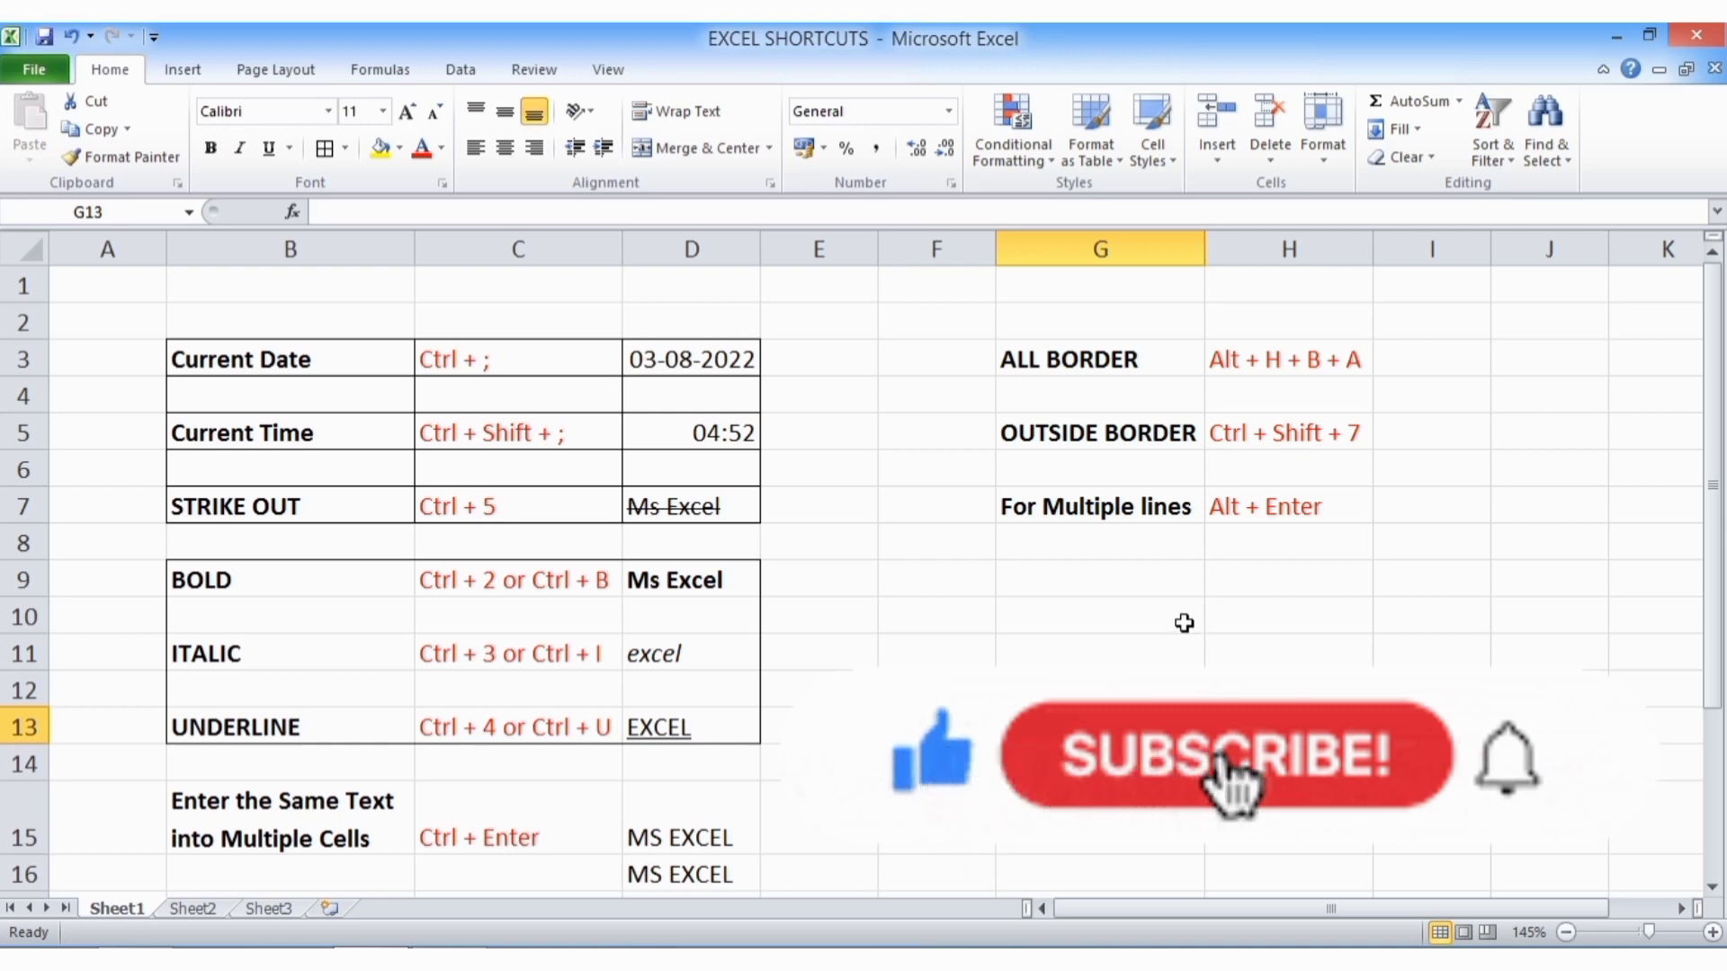
pyautogui.click(1239, 617)
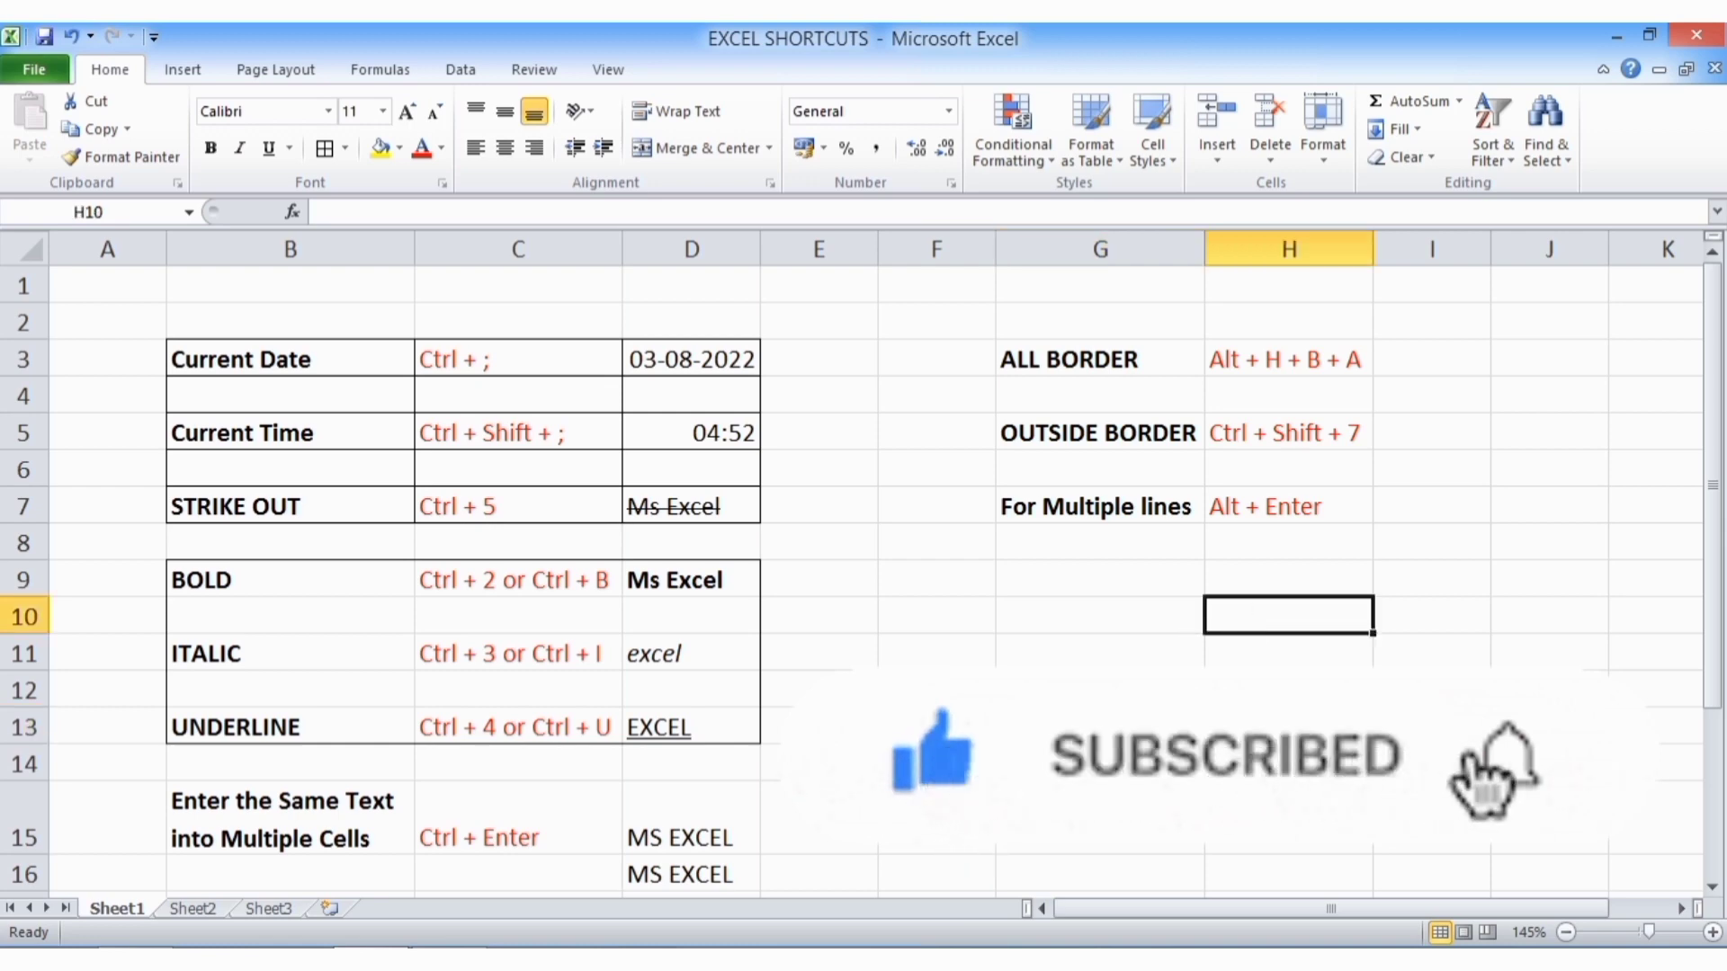
# Write "BANU TRAINING TECH" on a single line in cell H10, keeping the cell in edit mode.
pyautogui.write('BANU')
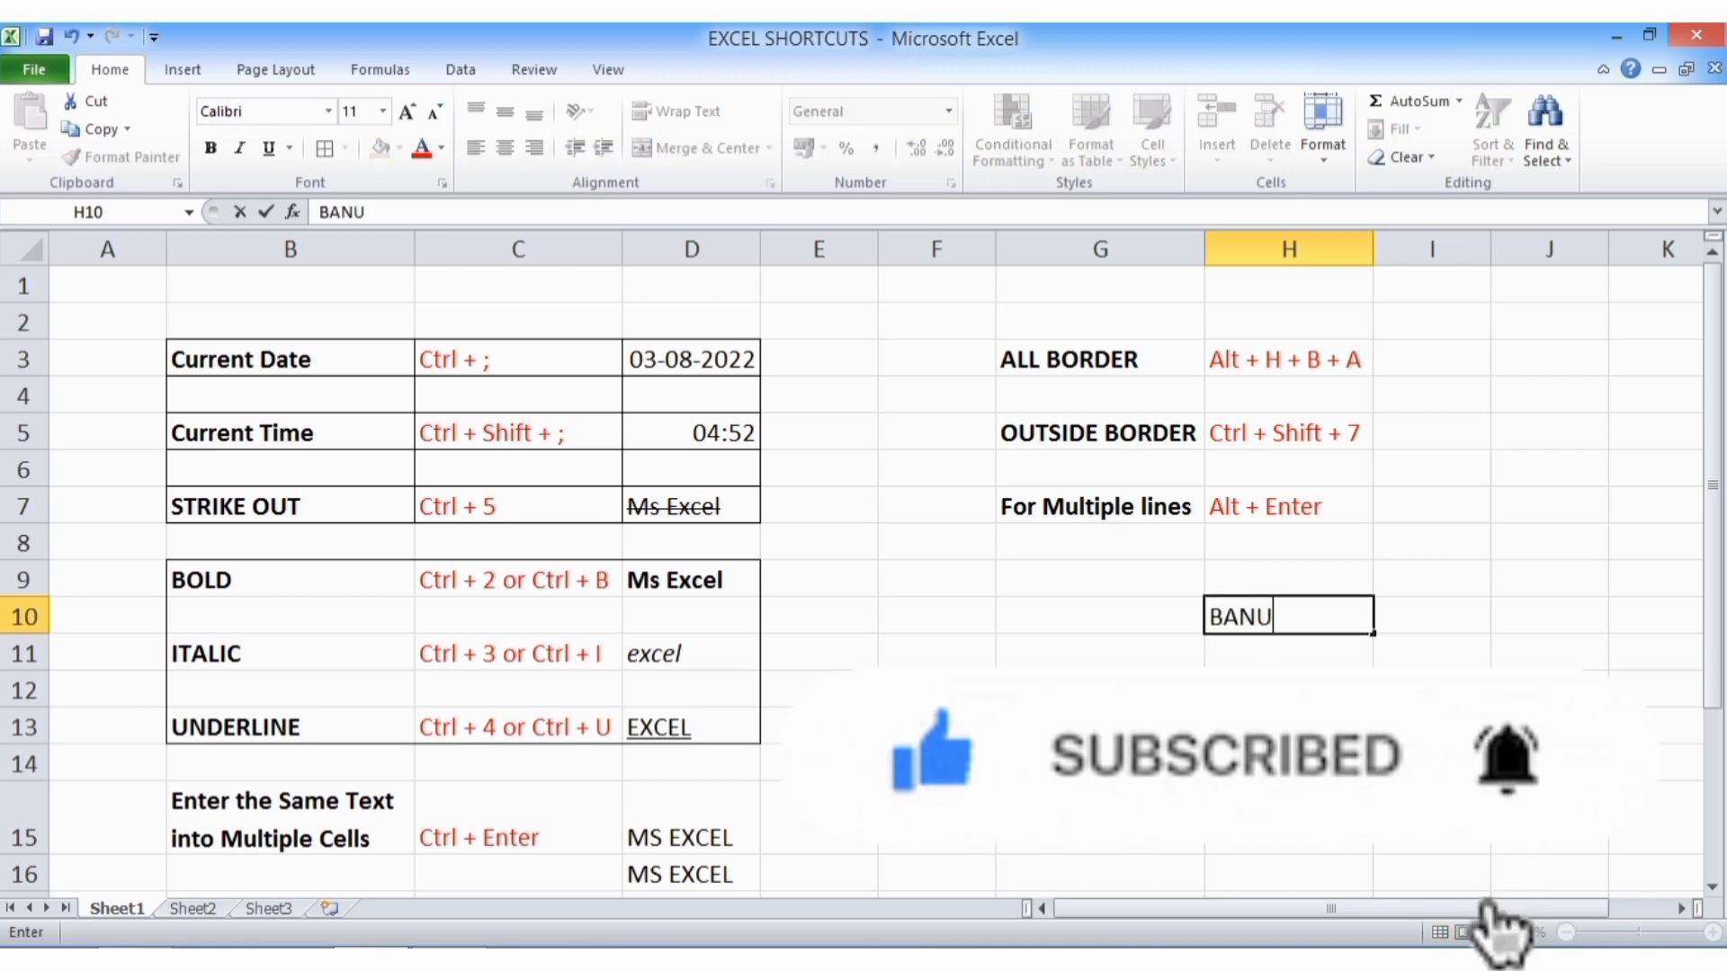
pyautogui.write(' TRAI')
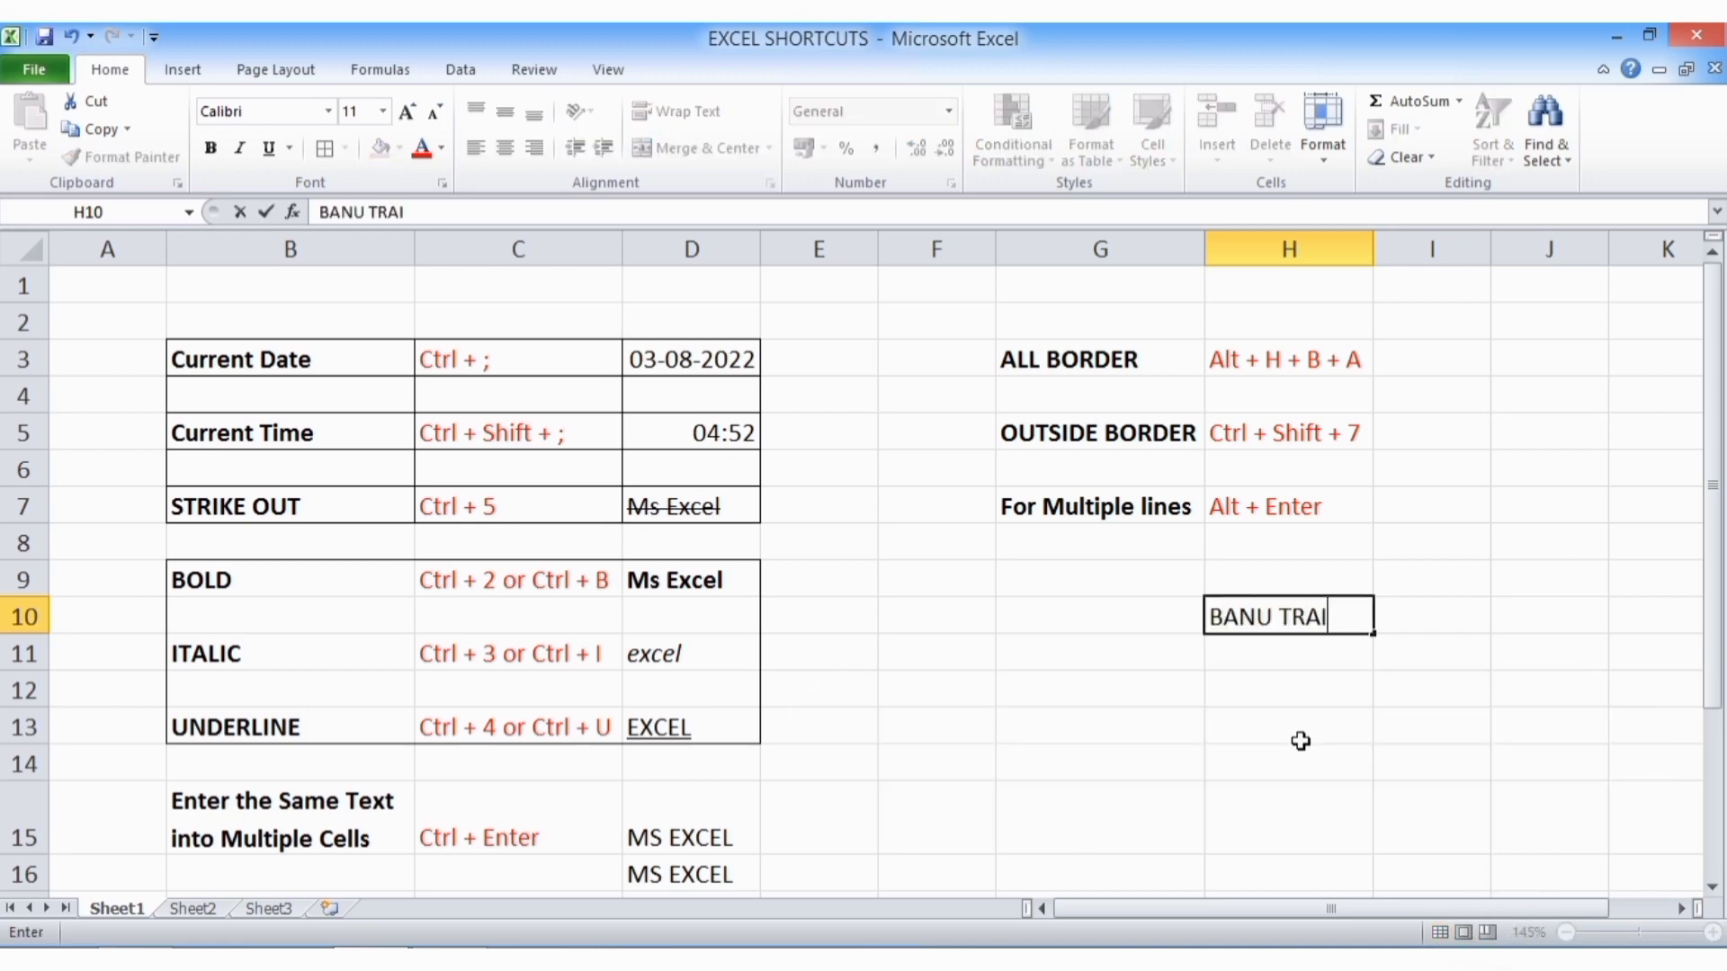
pyautogui.write('NING TECH')
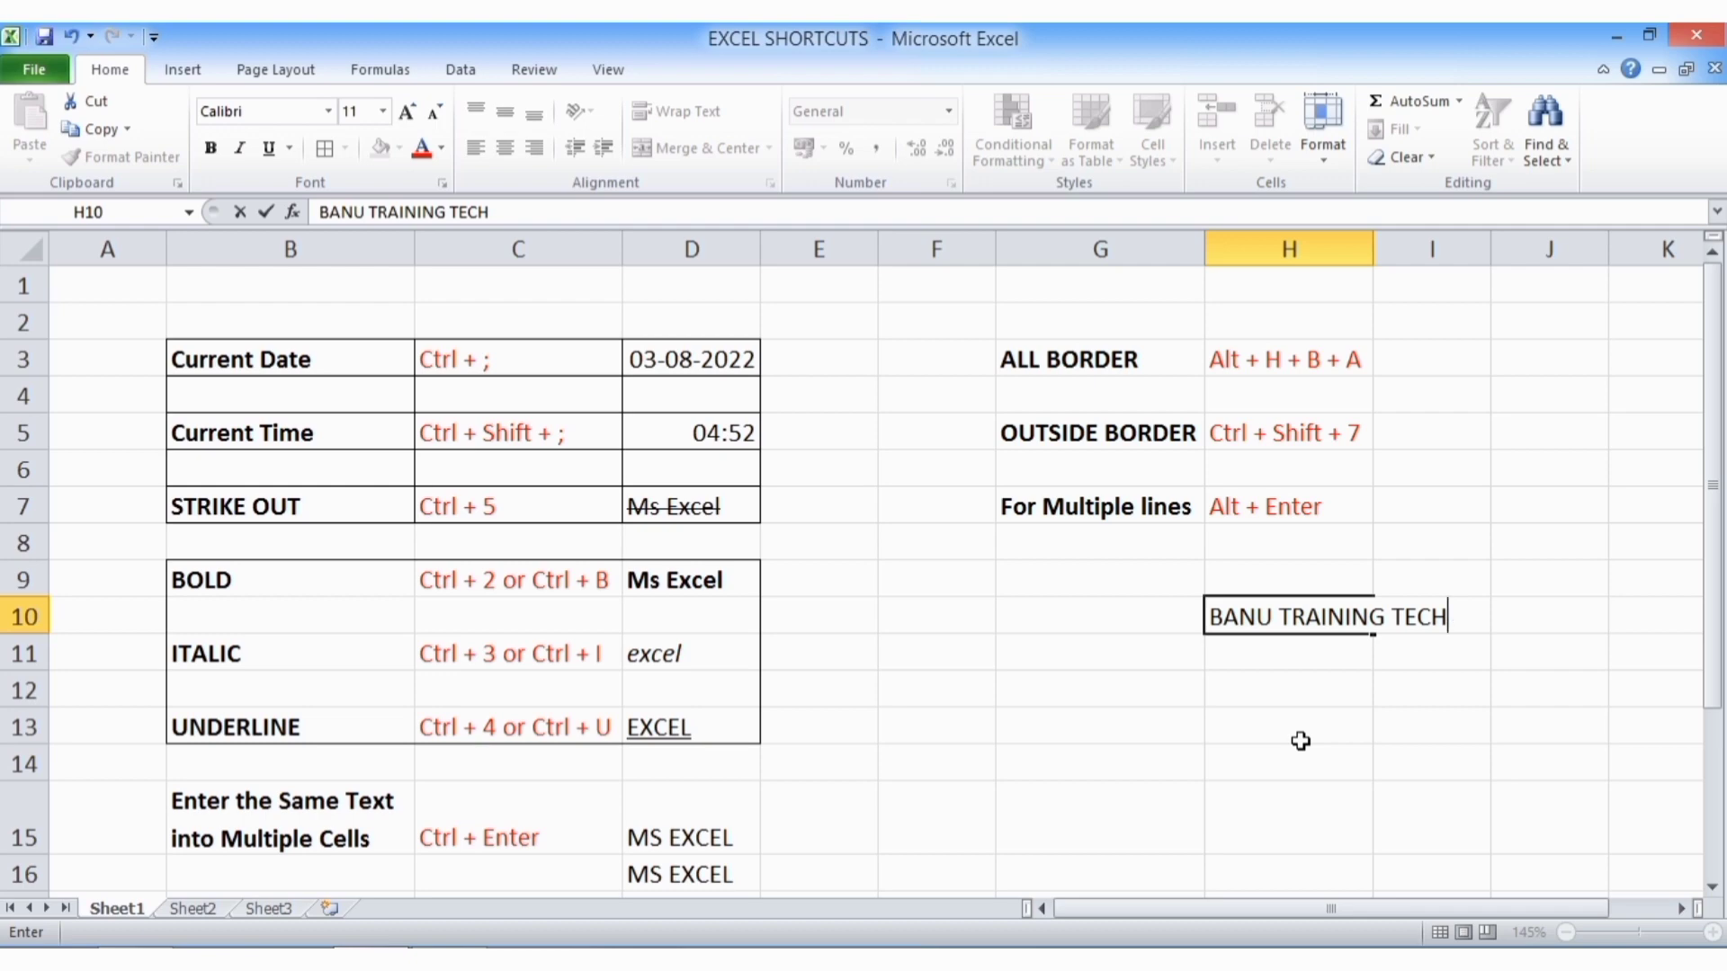
# Remove "TRAINING TECH" from the text in cell H10, leaving only the word "BANU".
pyautogui.press('BackSpace')
pyautogui.press('BackSpace')
pyautogui.press('BackSpace')
pyautogui.press('BackSpace')
pyautogui.press('BackSpace')
pyautogui.press('BackSpace')
pyautogui.press('BackSpace')
pyautogui.press('BackSpace')
pyautogui.press('BackSpace')
pyautogui.press('BackSpace')
pyautogui.press('BackSpace')
pyautogui.press('BackSpace')
pyautogui.press('BackSpace')
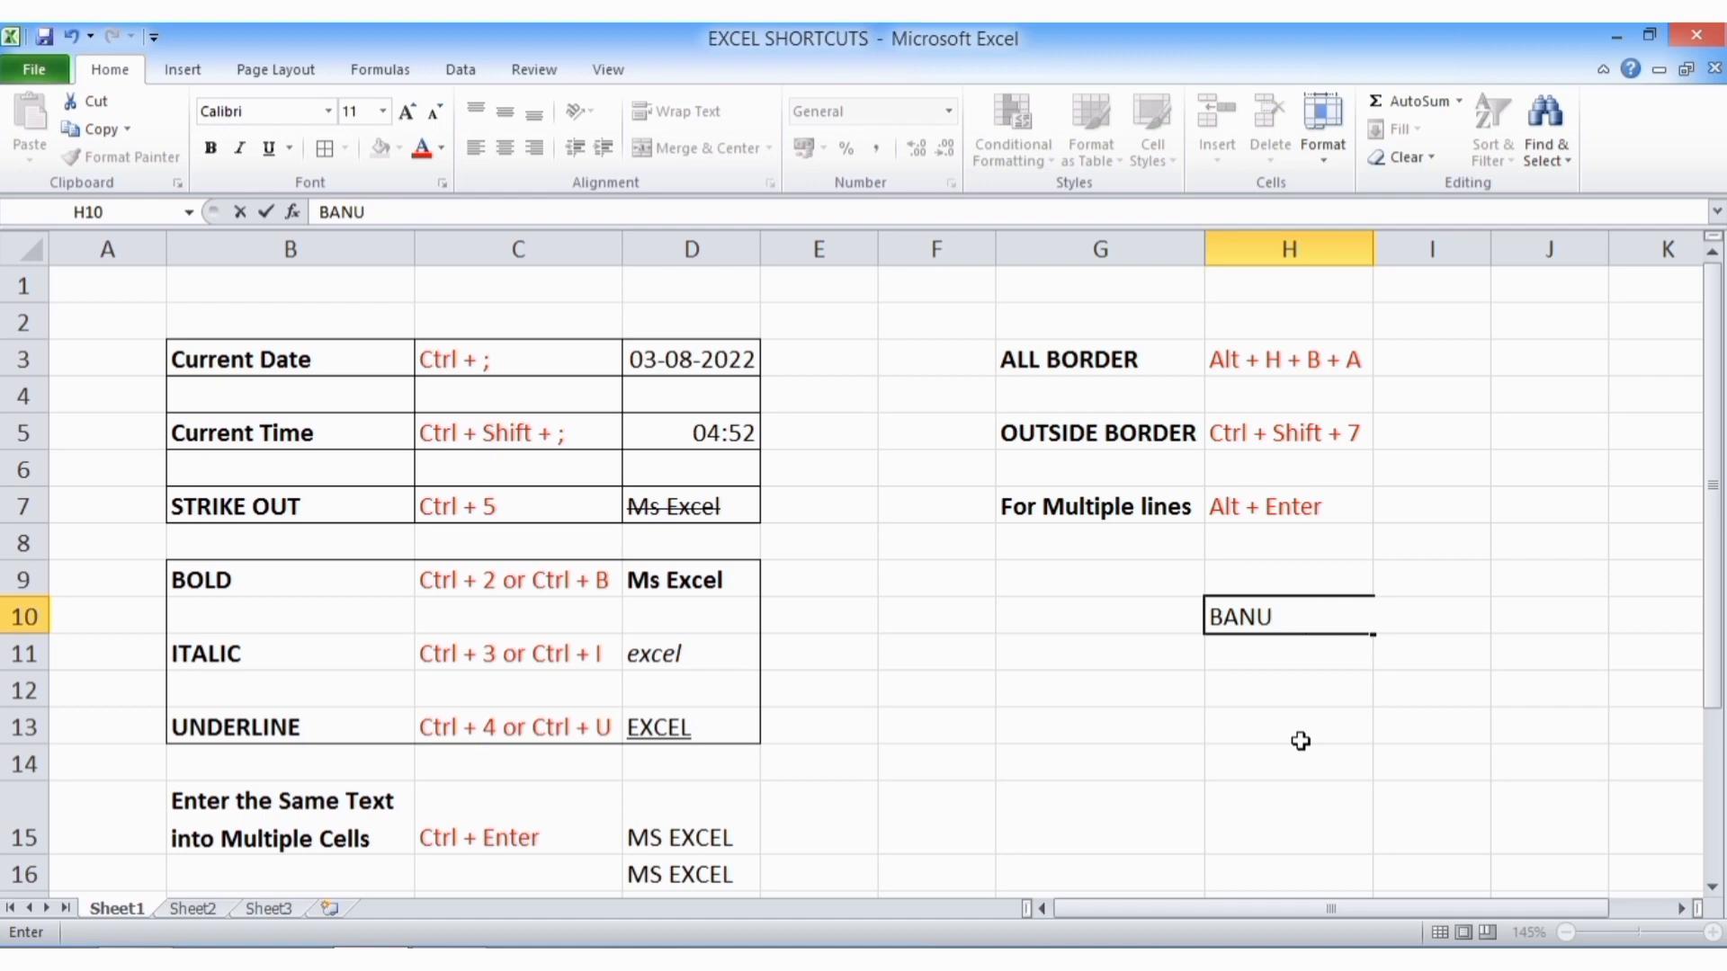
# Add "TRAINING" and "TECH" on separate lines below "BANU" within cell H10 and commit the entry.
pyautogui.hotkey('alt', 'Return')
pyautogui.write('TRAINING')
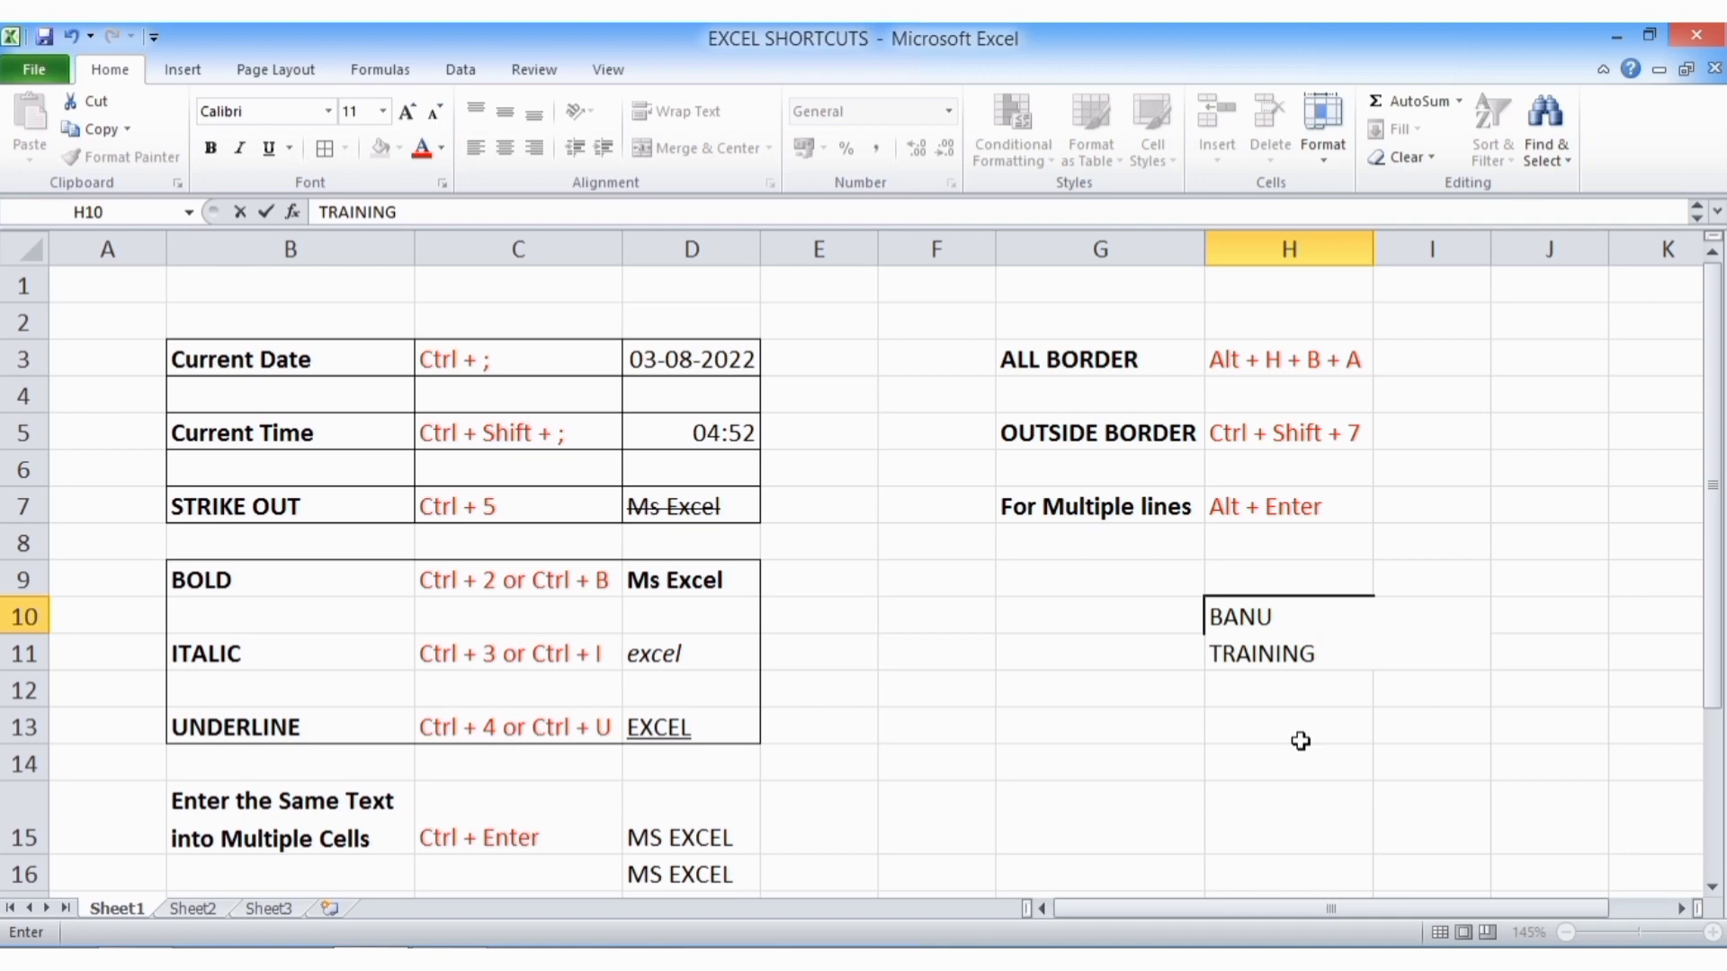
pyautogui.hotkey('alt', 'Return')
pyautogui.write('TECH')
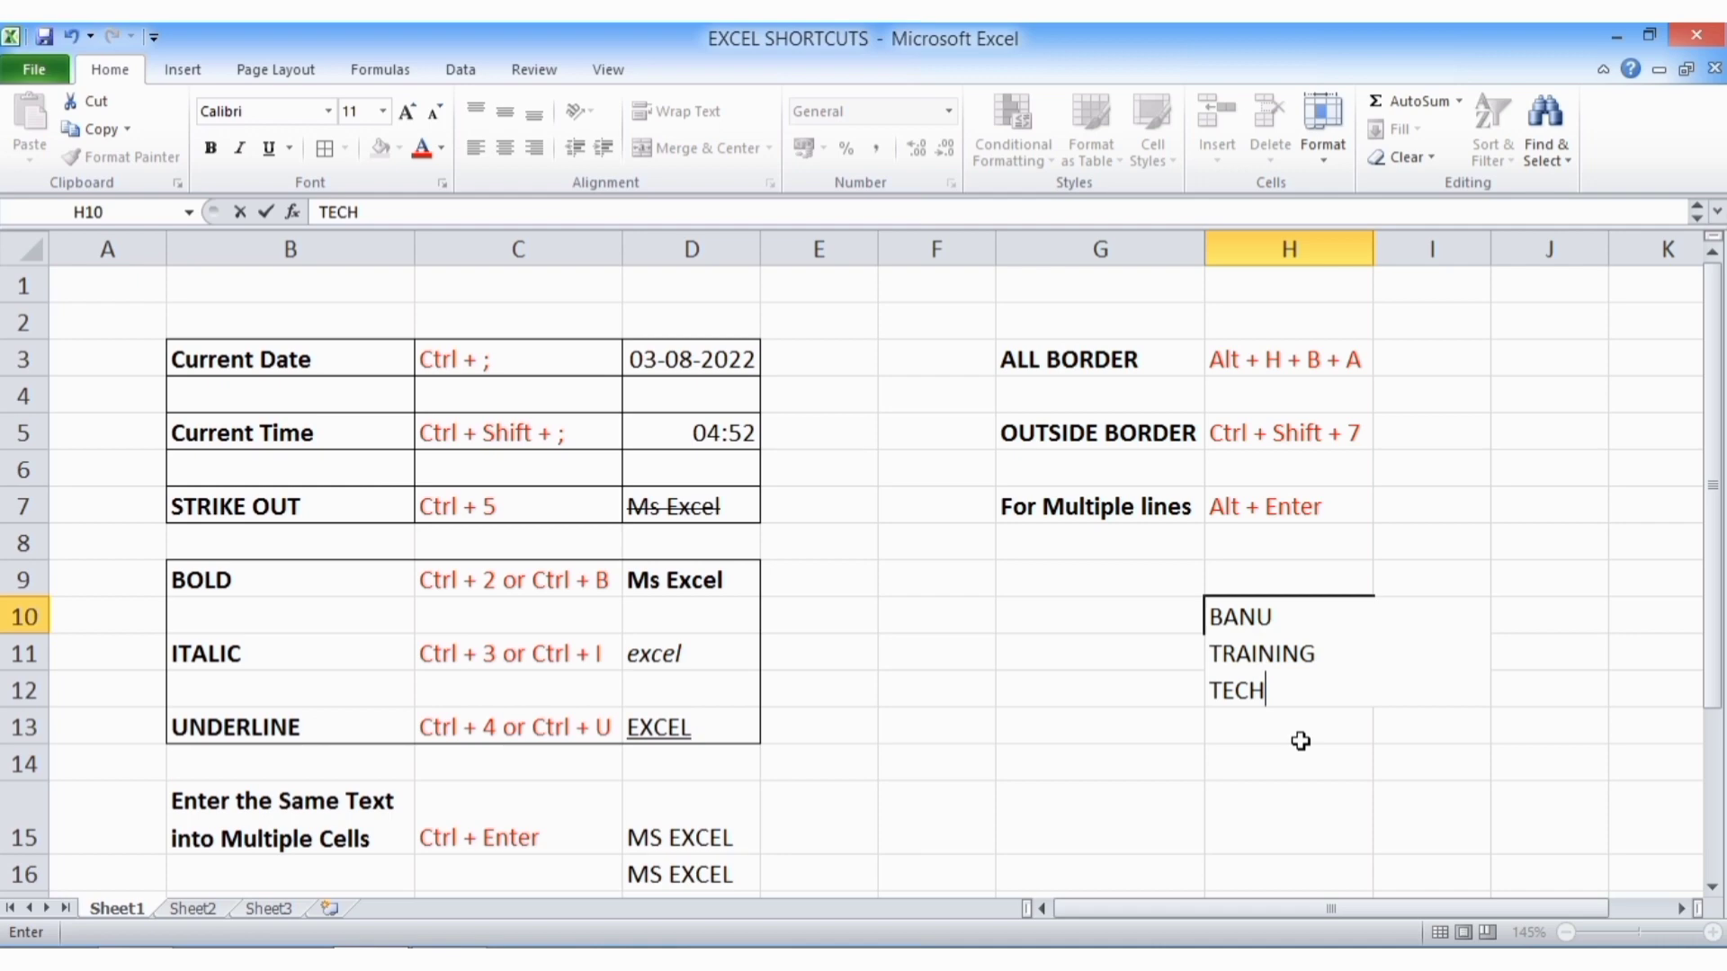
pyautogui.press('Return')
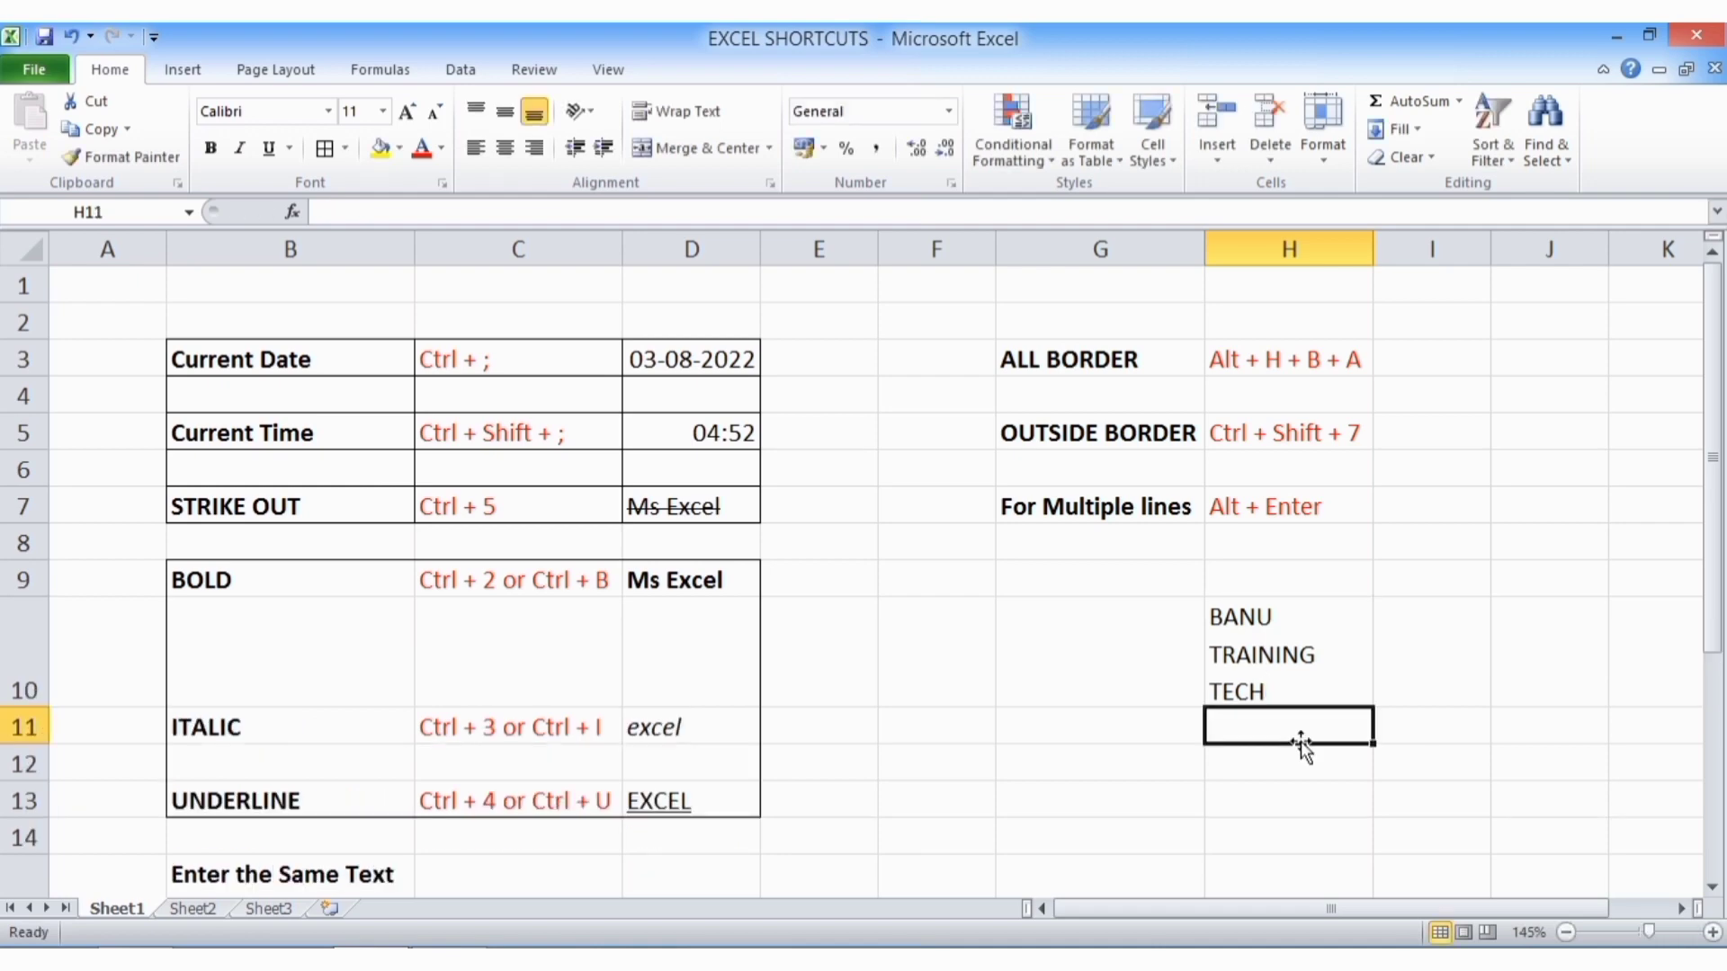